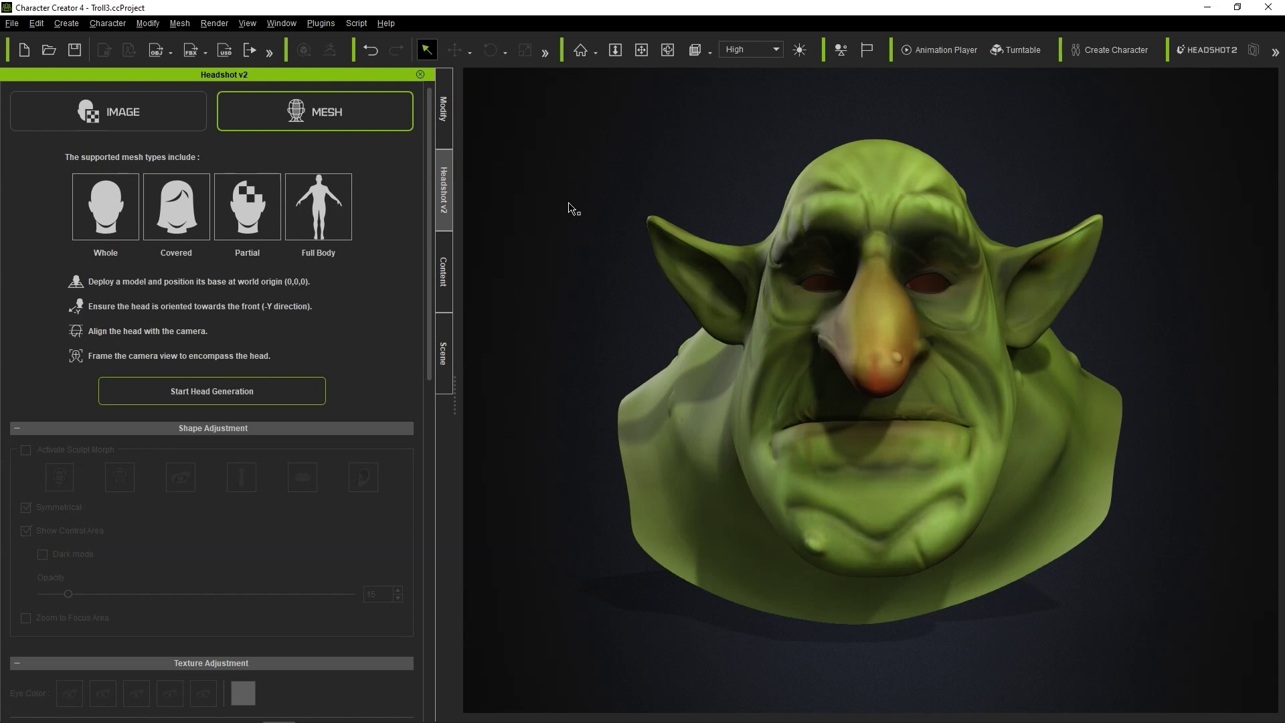
Start mesh-based head generation from the troll model and auto-detect its 24 facial alignment points
{"action": "mouse_move", "coordinate": [573, 209]}
{"action": "right_mouse_down"}
{"action": "mouse_move", "coordinate": [1072, 204]}
{"action": "mouse_move", "coordinate": [182, 203]}
{"action": "mouse_move", "coordinate": [579, 200]}
{"action": "right_mouse_up"}
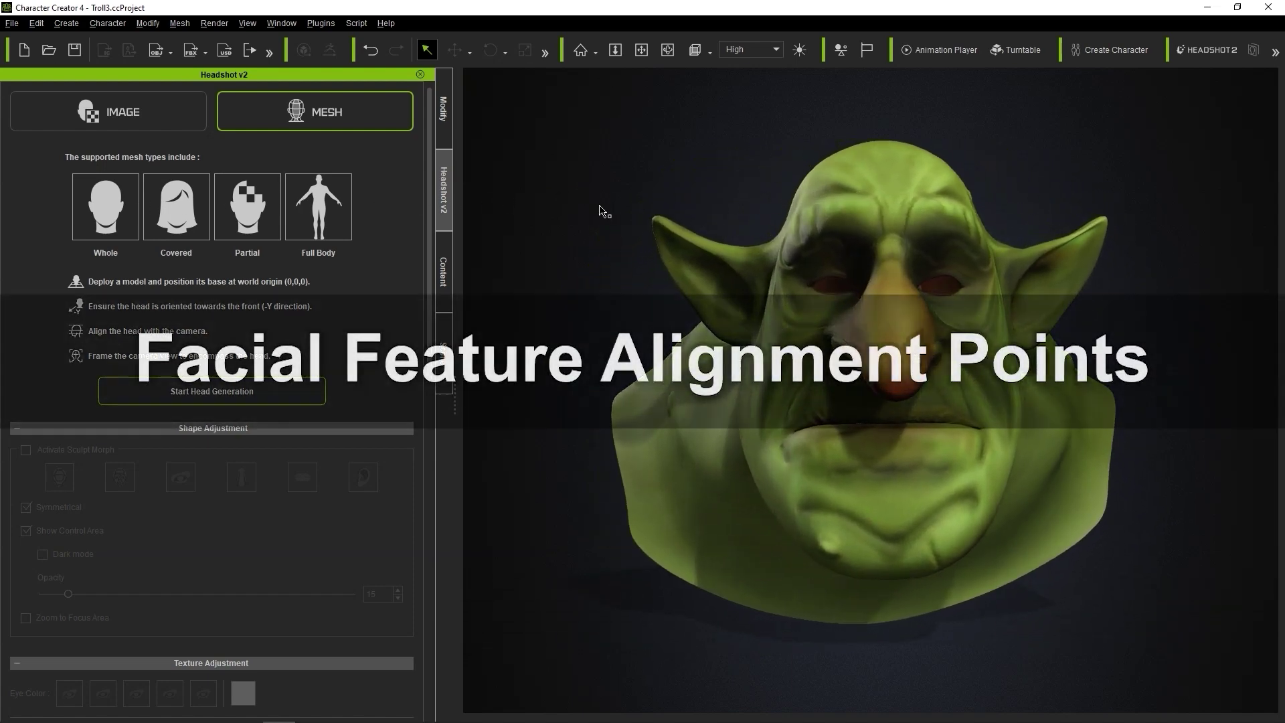
{"action": "left_click", "coordinate": [995, 313]}
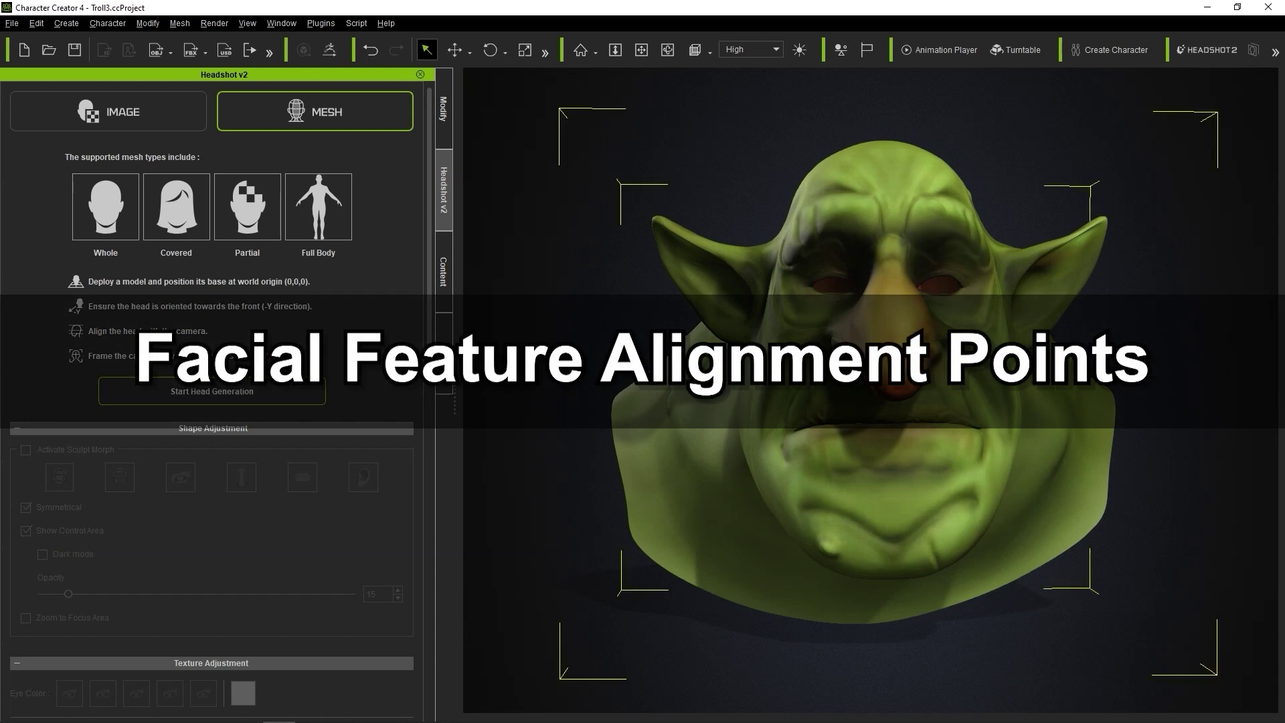
{"action": "left_click", "coordinate": [269, 392]}
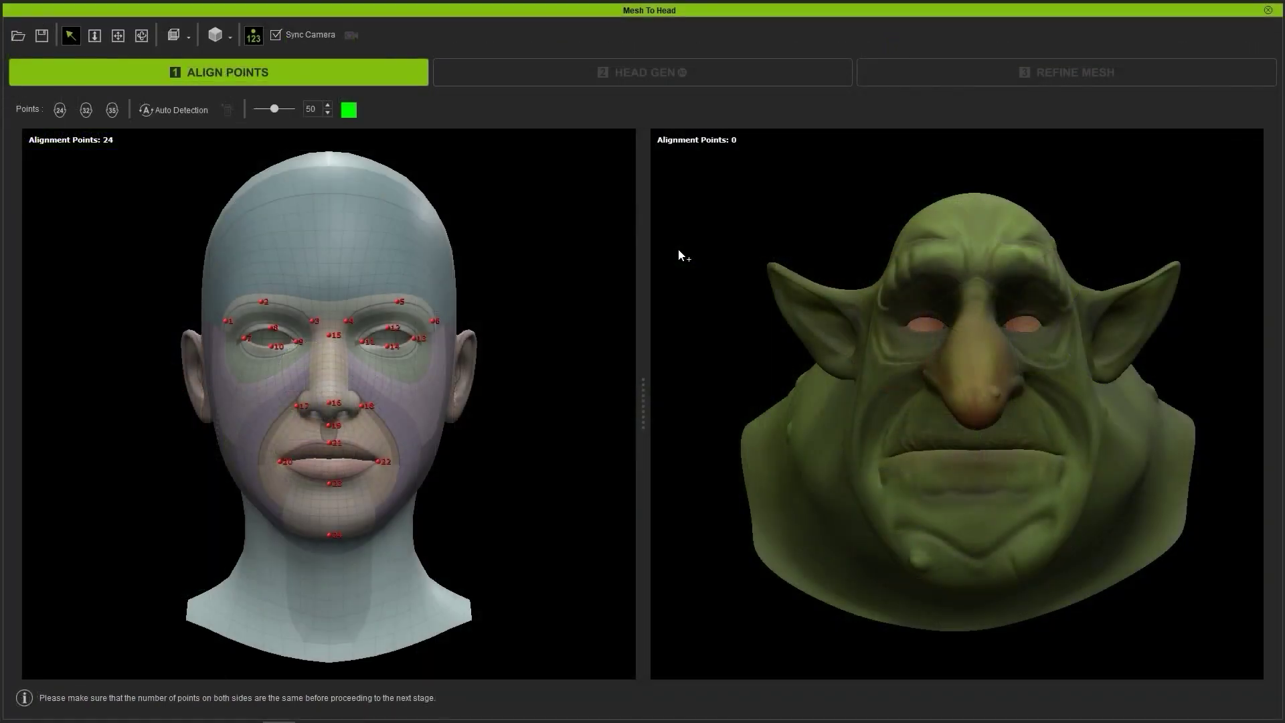
{"action": "left_click", "coordinate": [176, 117]}
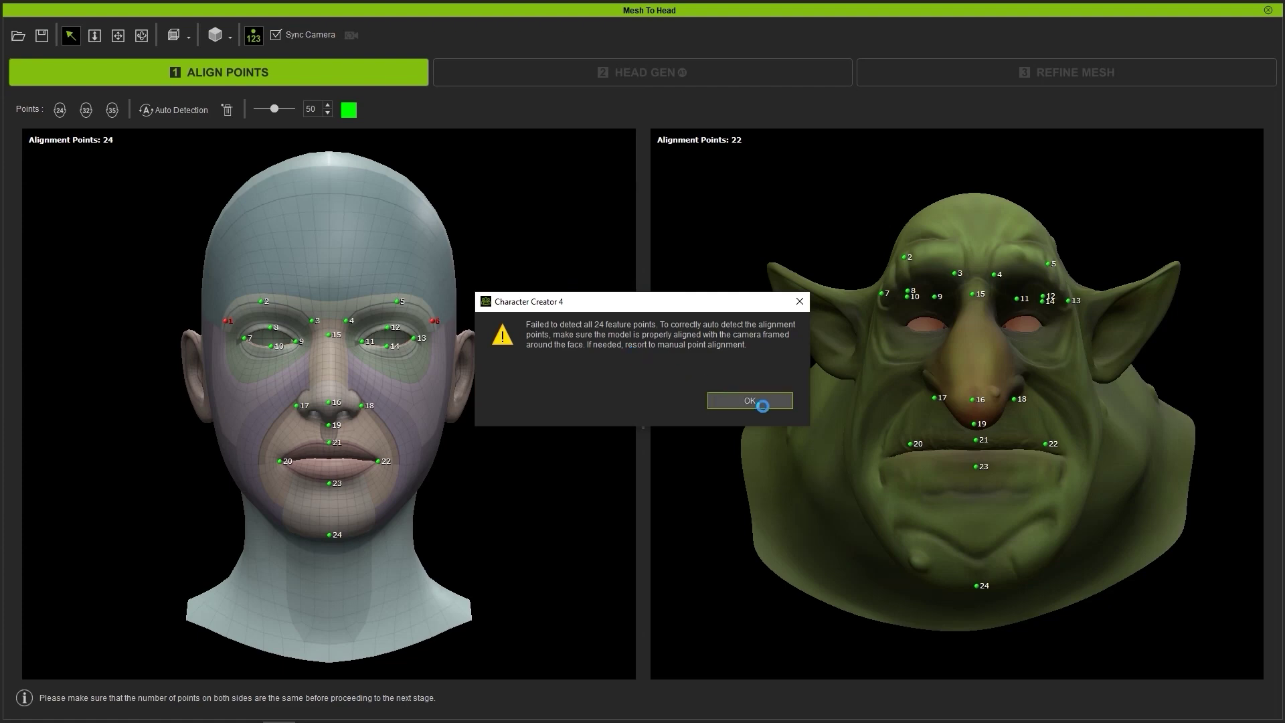
{"action": "left_click", "coordinate": [752, 400]}
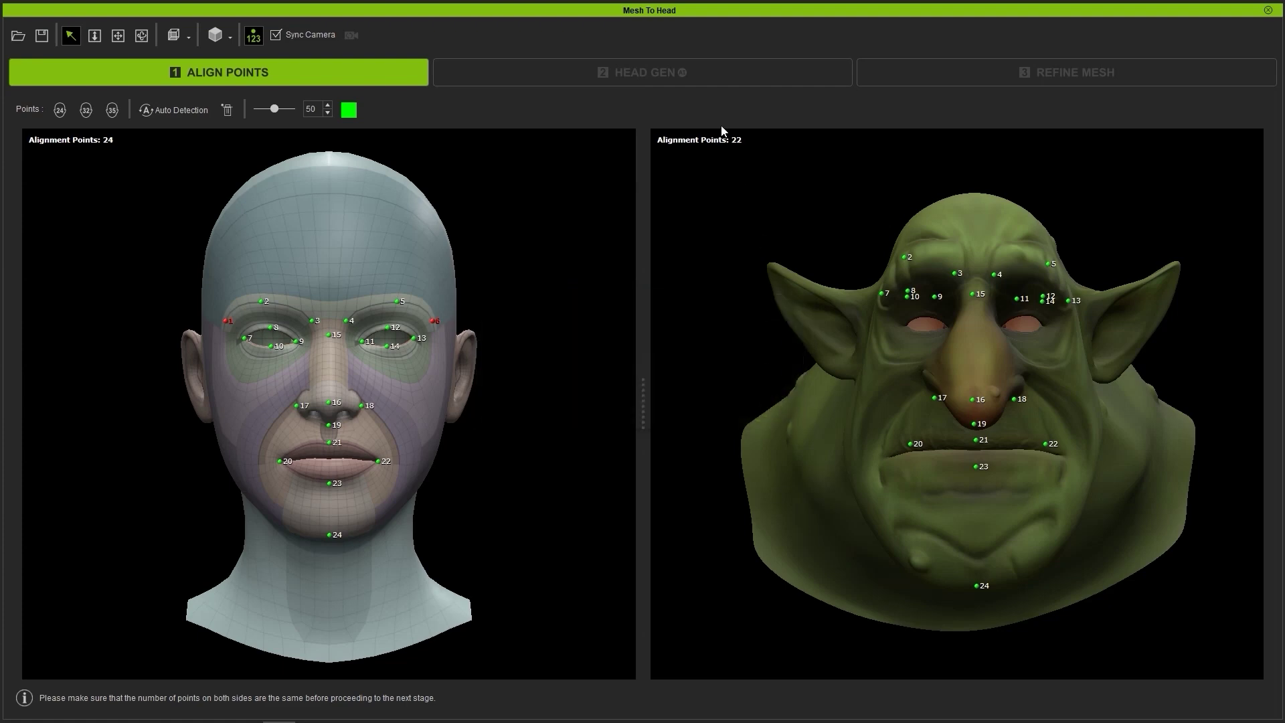
Move alignment points 7 to 10 onto the corners and lids of the troll's right eye
{"action": "scroll", "coordinate": [896, 331], "scroll_direction": "up", "scroll_amount": 5}
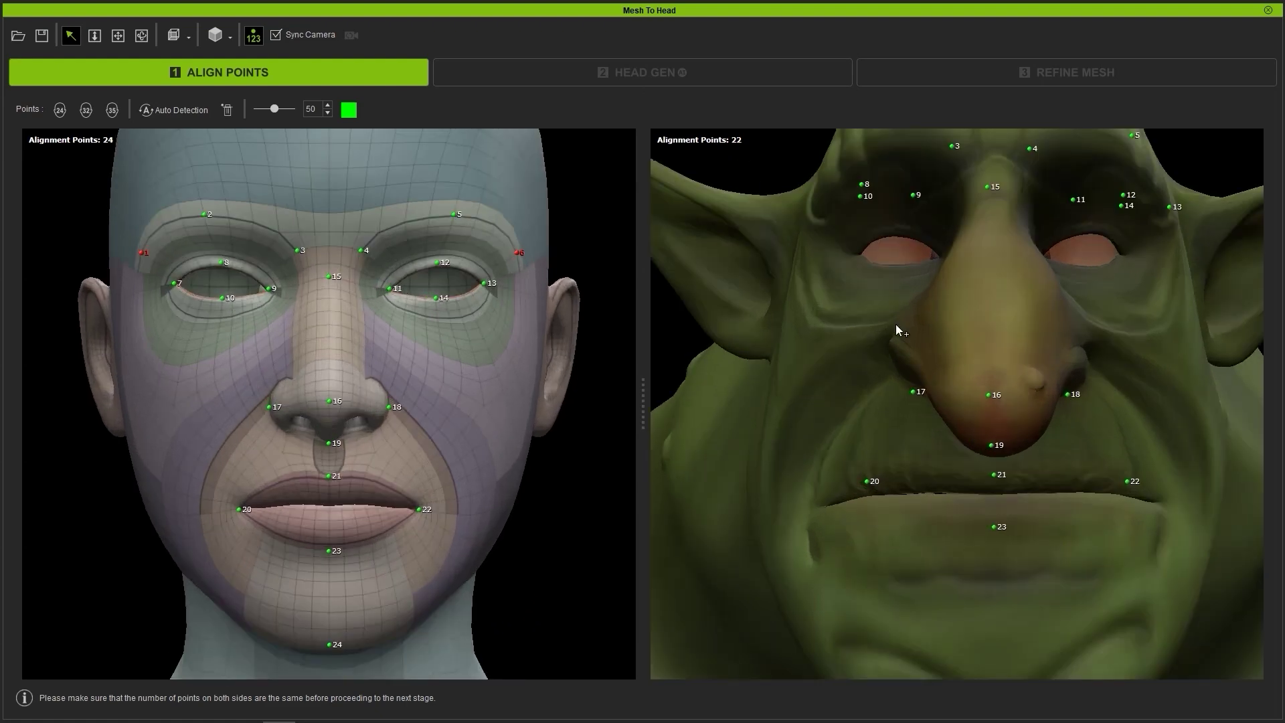
{"action": "right_click_drag", "start_coordinate": [860, 330], "coordinate": [914, 354]}
{"action": "middle_click_drag", "start_coordinate": [914, 355], "coordinate": [1012, 343]}
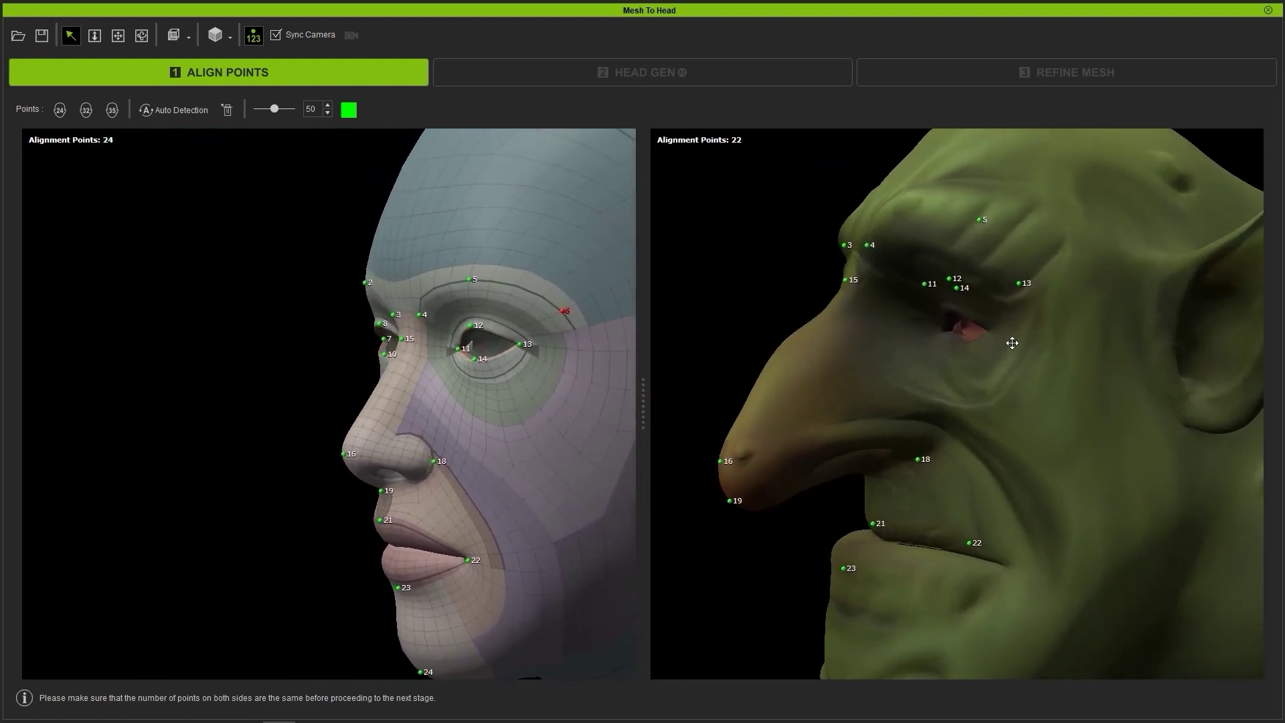
{"action": "key", "text": "Home"}
{"action": "scroll", "coordinate": [909, 343], "scroll_direction": "up", "scroll_amount": 8}
{"action": "middle_click_drag", "start_coordinate": [977, 287], "coordinate": [949, 487]}
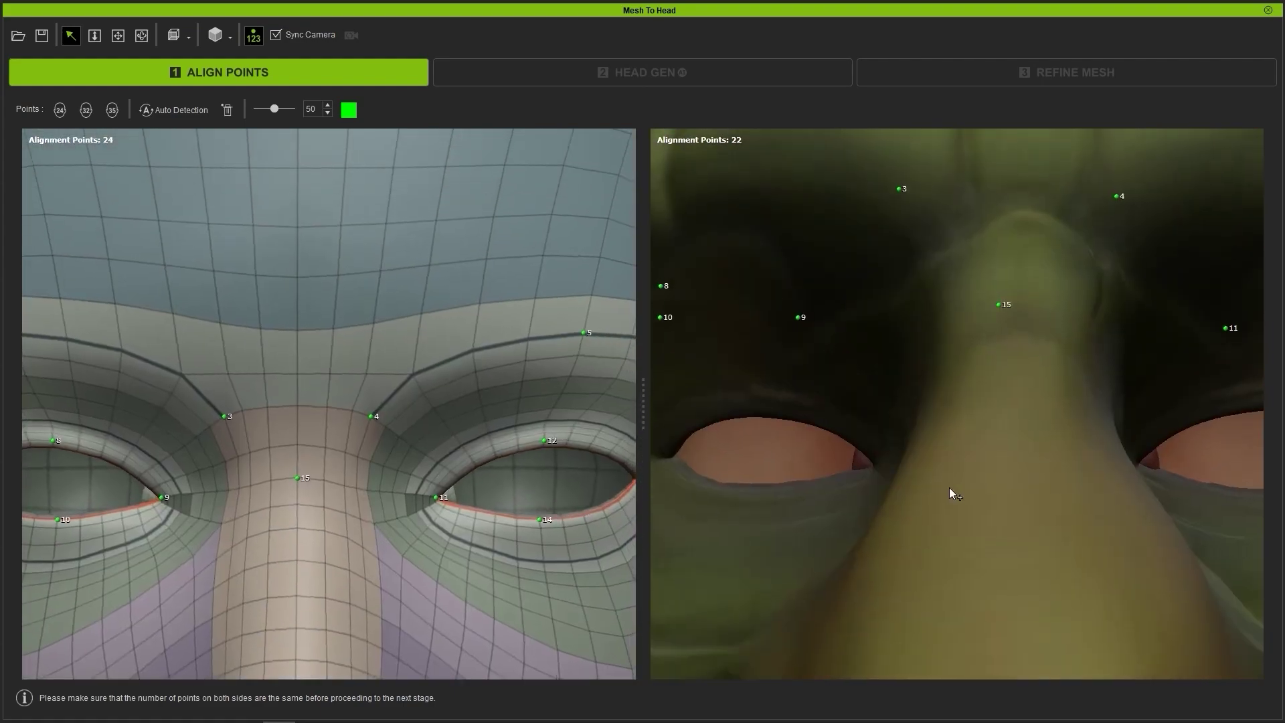
{"action": "middle_click_drag", "start_coordinate": [797, 319], "coordinate": [948, 362]}
{"action": "right_click_drag", "start_coordinate": [966, 364], "coordinate": [846, 467]}
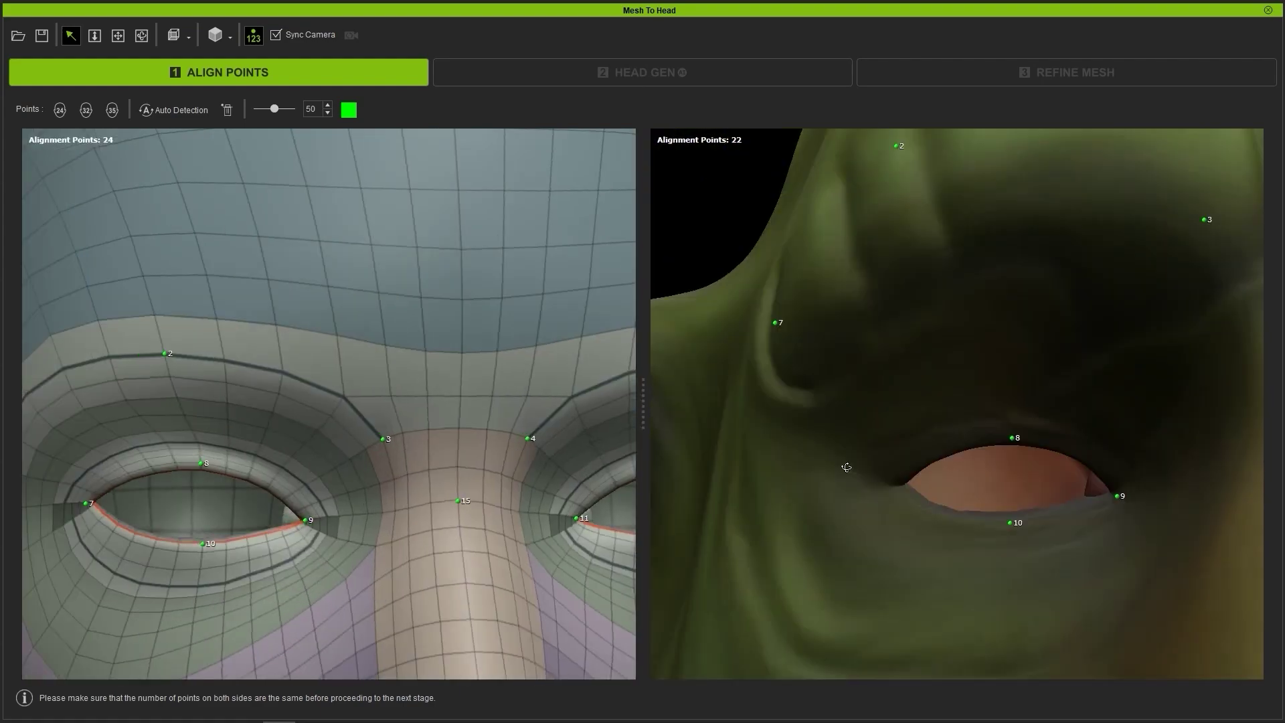
{"action": "middle_click_drag", "start_coordinate": [894, 485], "coordinate": [953, 353]}
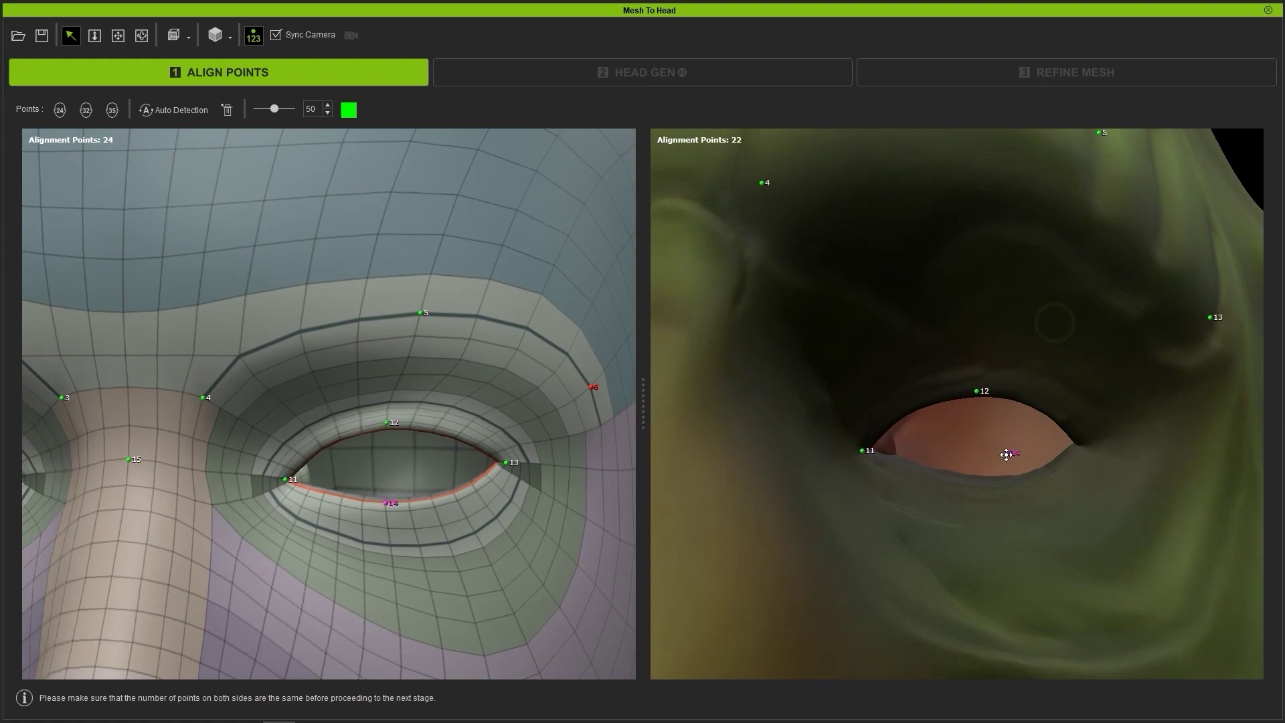
Fit points 11 to 14 to the rim of the troll's left eye and lower point 15 on the nose bridge
{"action": "left_click_drag", "start_coordinate": [1006, 454], "coordinate": [1009, 461]}
{"action": "left_click_drag", "start_coordinate": [925, 394], "coordinate": [897, 423]}
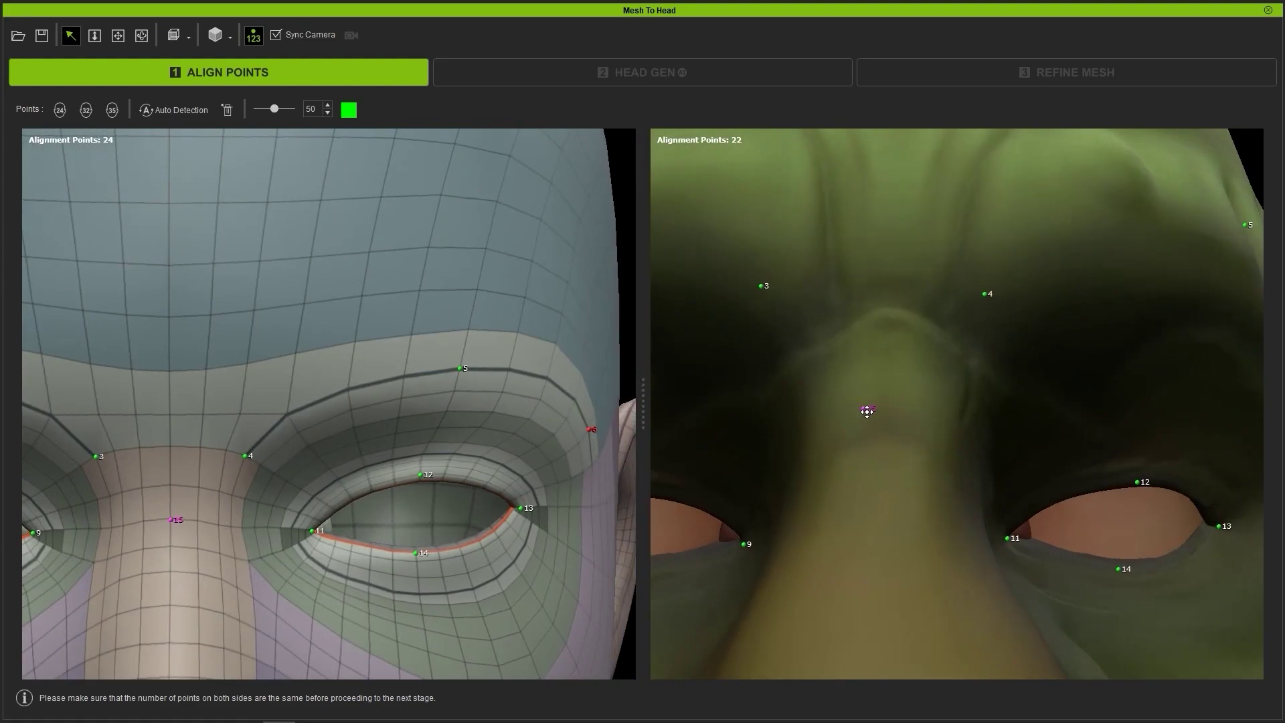
{"action": "left_click_drag", "start_coordinate": [866, 411], "coordinate": [866, 443]}
Adjust the troll's brow points and add the missing points 1 and 6 at the outer ends of the brows
{"action": "left_click_drag", "start_coordinate": [957, 404], "coordinate": [967, 364]}
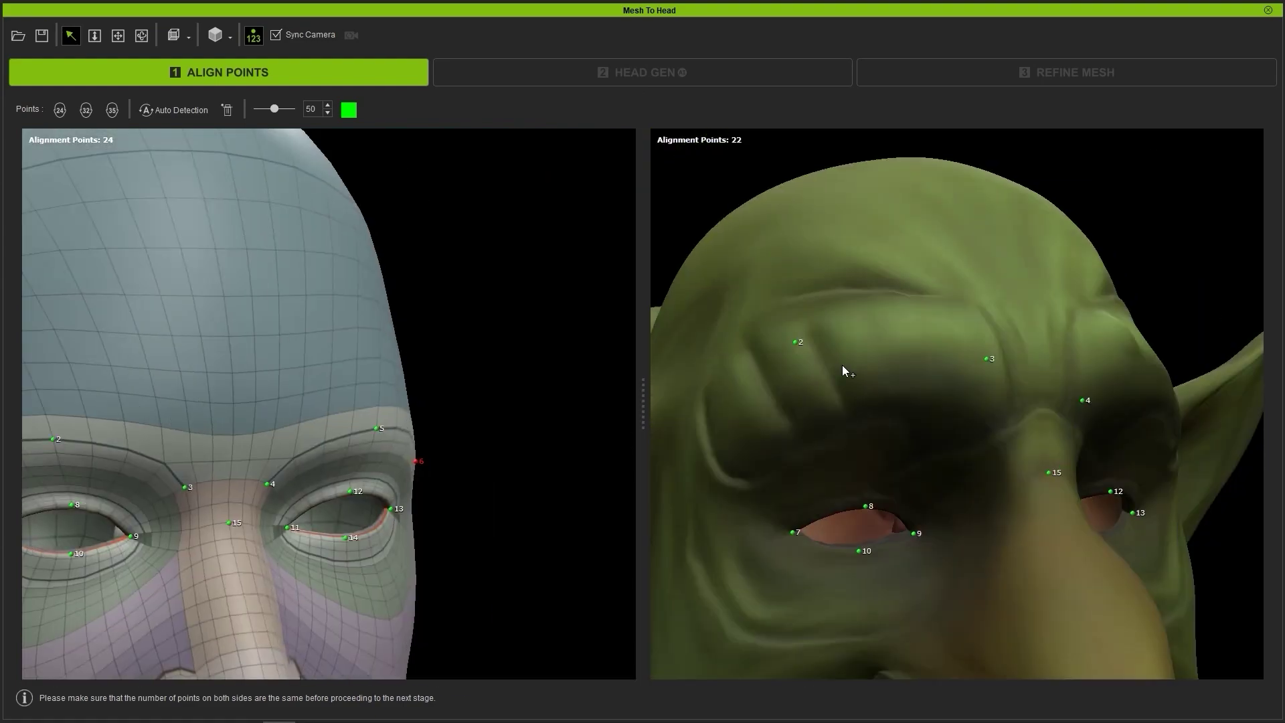
{"action": "right_click_drag", "start_coordinate": [843, 370], "coordinate": [972, 342]}
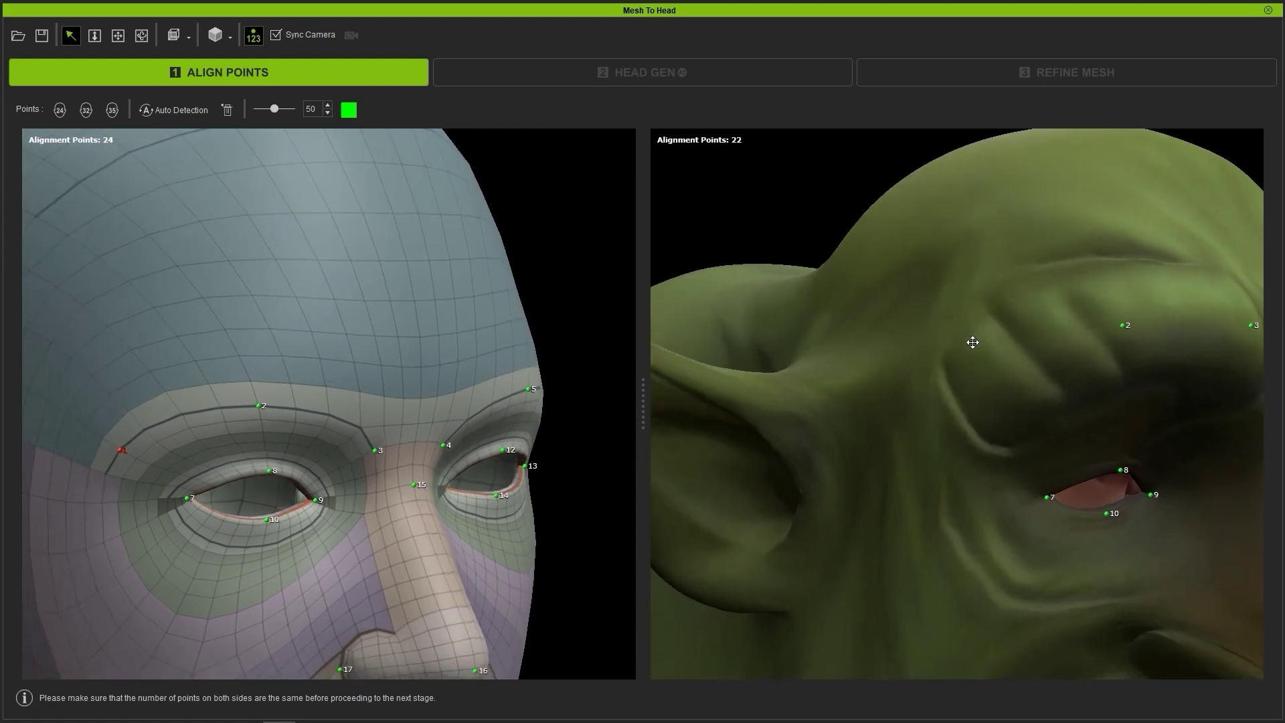
{"action": "left_click", "coordinate": [968, 396]}
{"action": "right_click_drag", "start_coordinate": [1095, 393], "coordinate": [896, 421]}
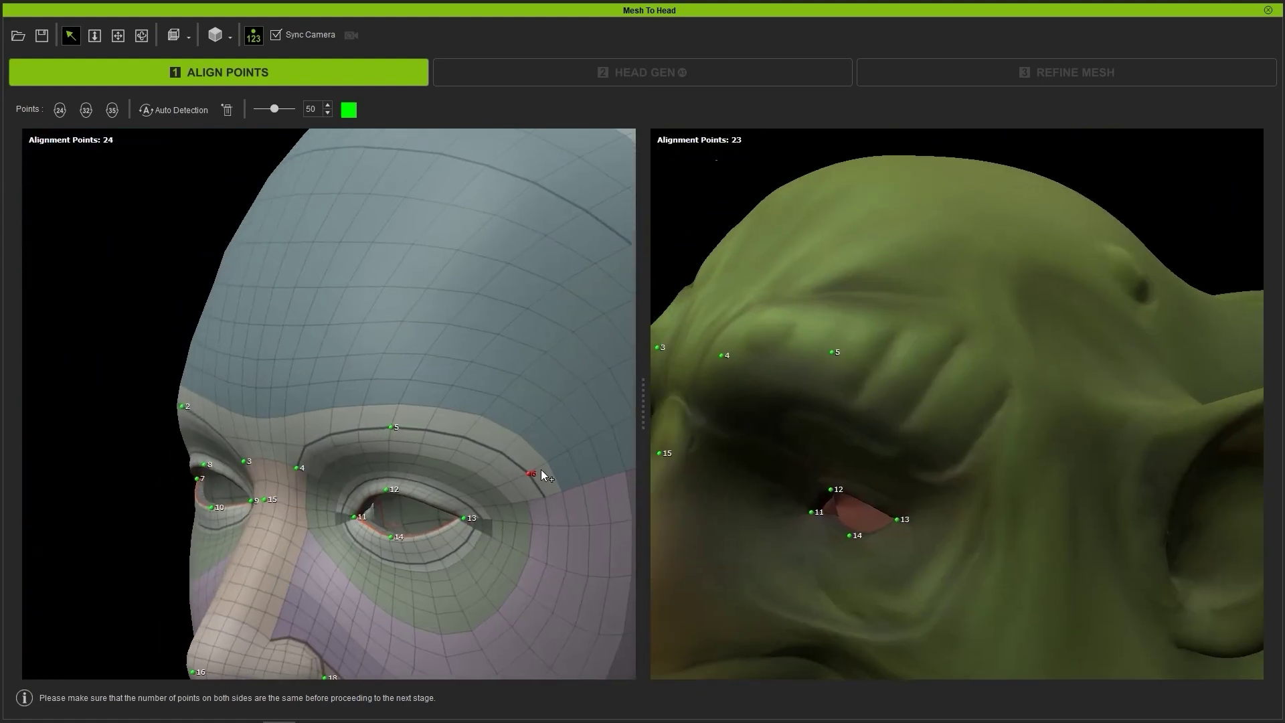
{"action": "left_click", "coordinate": [975, 415]}
Move point 16 to the tip of the troll's nose and point 19 to the base beneath it
{"action": "right_click_drag", "start_coordinate": [1001, 467], "coordinate": [953, 318]}
{"action": "scroll", "coordinate": [944, 370], "scroll_direction": "up", "scroll_amount": 3}
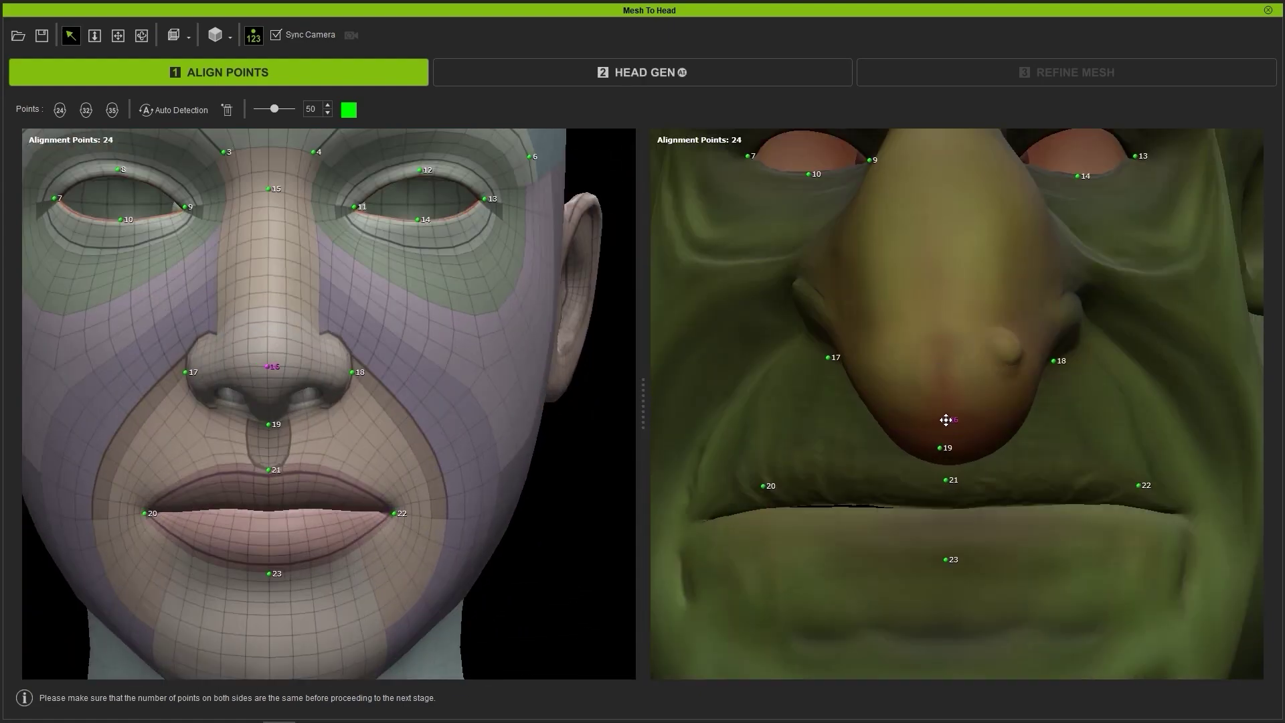
{"action": "right_click_drag", "start_coordinate": [946, 419], "coordinate": [958, 370]}
{"action": "scroll", "coordinate": [959, 370], "scroll_direction": "down", "scroll_amount": 3}
{"action": "middle_click_drag", "start_coordinate": [959, 370], "coordinate": [1053, 428]}
{"action": "scroll", "coordinate": [1055, 347], "scroll_direction": "down", "scroll_amount": 4}
Move points 17 and 18 to the outer edges of the troll's nostrils
{"action": "right_click_drag", "start_coordinate": [1191, 361], "coordinate": [1092, 387]}
{"action": "scroll", "coordinate": [1093, 387], "scroll_direction": "up", "scroll_amount": 4}
{"action": "middle_click_drag", "start_coordinate": [1093, 388], "coordinate": [804, 413]}
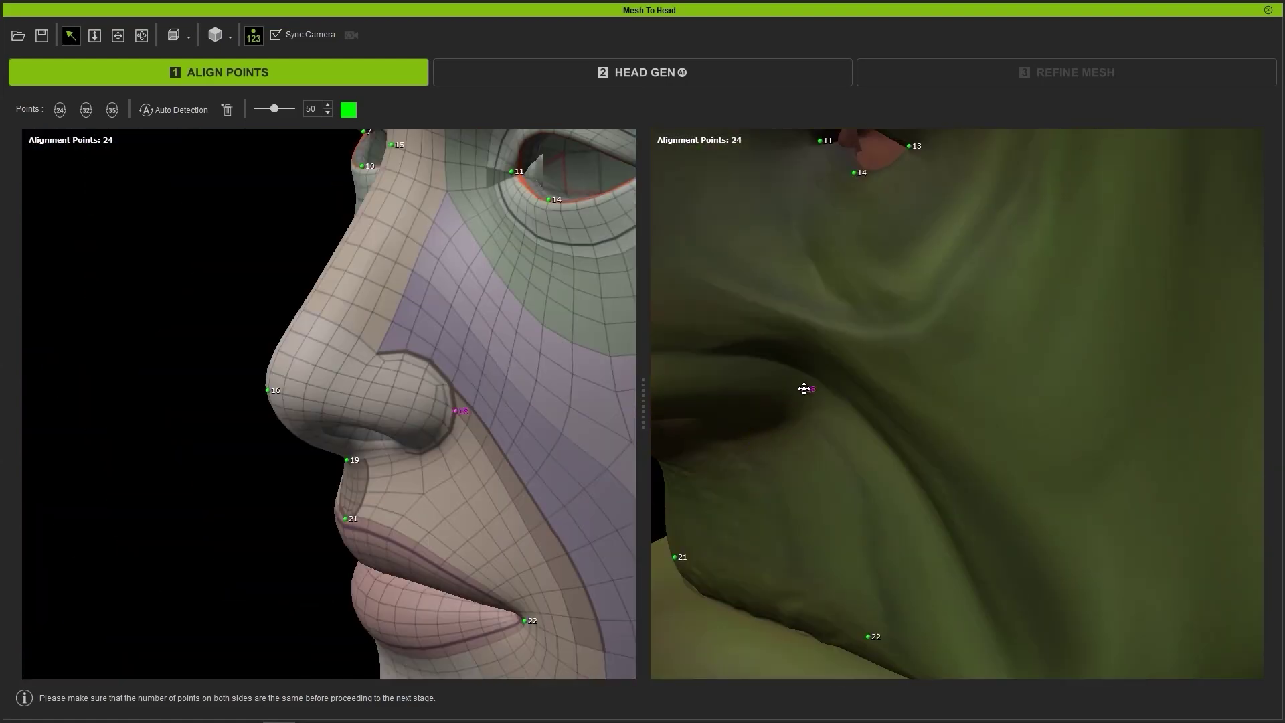
{"action": "scroll", "coordinate": [803, 388], "scroll_direction": "down", "scroll_amount": 2}
{"action": "right_click_drag", "start_coordinate": [803, 387], "coordinate": [914, 411]}
Move points 20 and 22 outward onto the corners of the troll's mouth
{"action": "right_click_drag", "start_coordinate": [1024, 410], "coordinate": [912, 481]}
{"action": "middle_click_drag", "start_coordinate": [913, 482], "coordinate": [955, 343]}
{"action": "left_click_drag", "start_coordinate": [955, 342], "coordinate": [898, 339]}
{"action": "right_click_drag", "start_coordinate": [898, 339], "coordinate": [970, 328]}
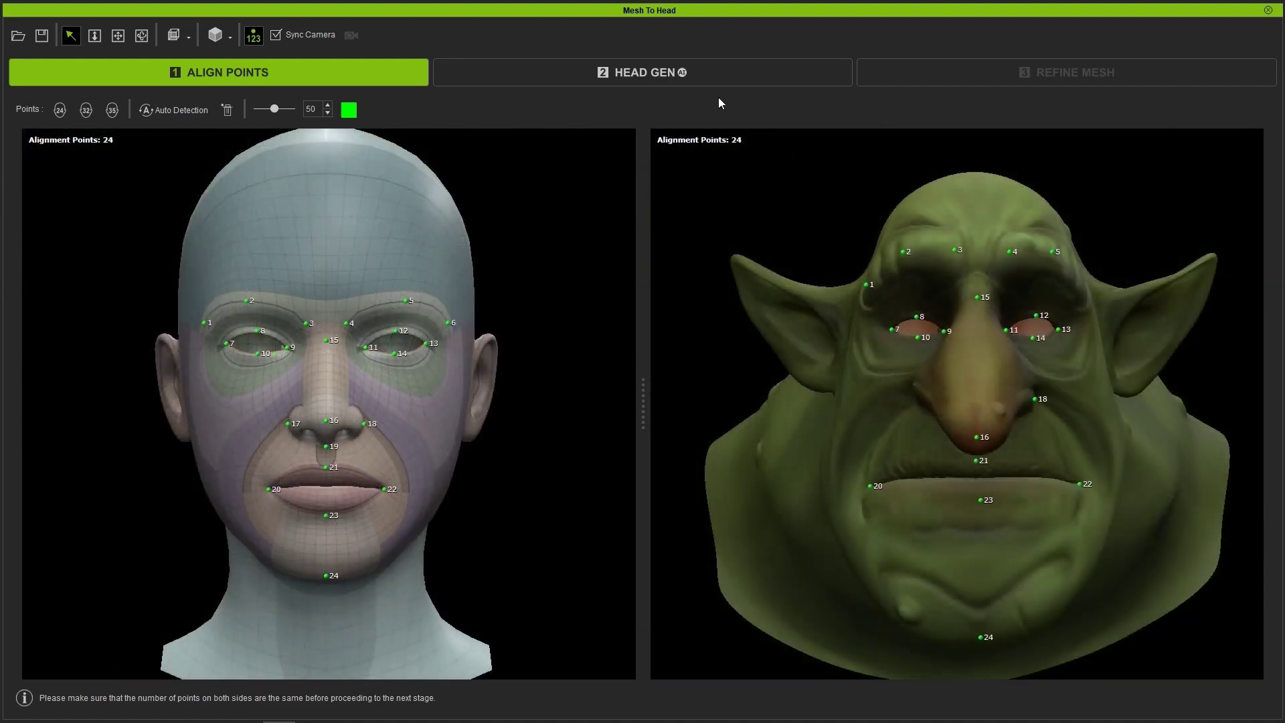
Place points 25 to 30 around the outline of the troll's right ear, from upper root over the tip to the lobe
{"action": "right_click_drag", "start_coordinate": [709, 258], "coordinate": [903, 264]}
{"action": "scroll", "coordinate": [916, 248], "scroll_direction": "up", "scroll_amount": 5}
{"action": "middle_click_drag", "start_coordinate": [917, 241], "coordinate": [1038, 356]}
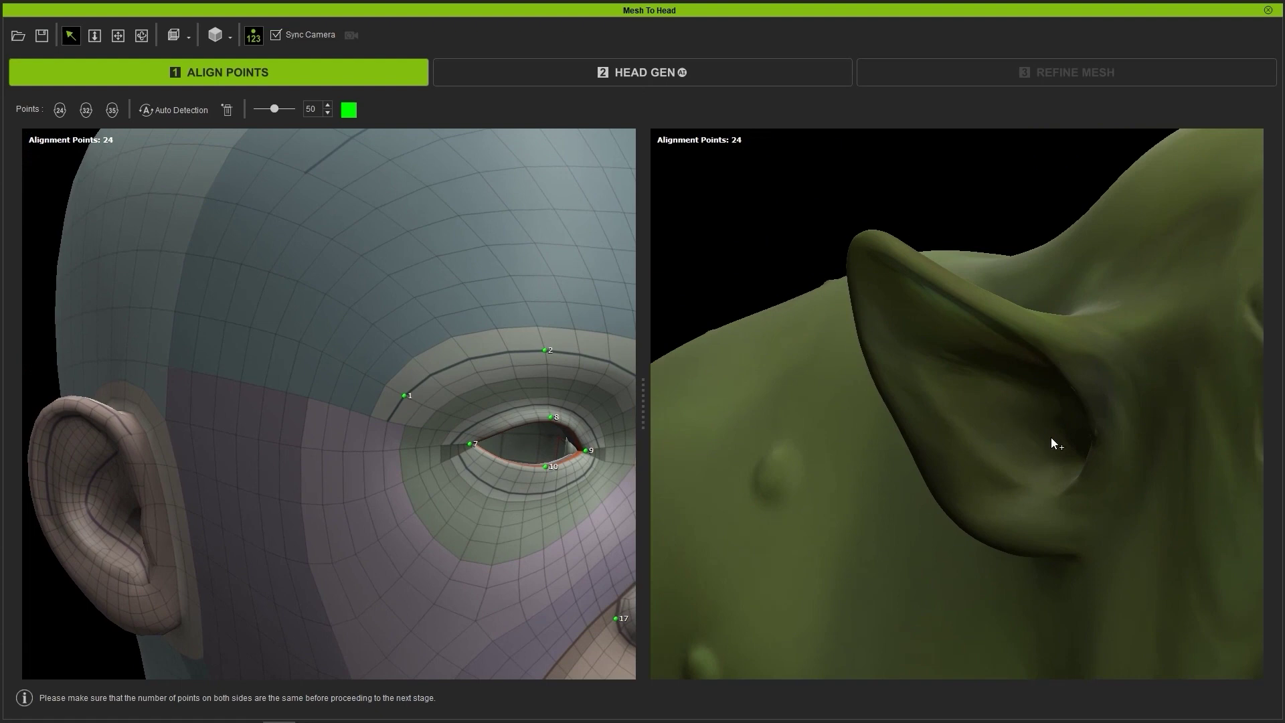
{"action": "right_click_drag", "start_coordinate": [1052, 443], "coordinate": [1061, 424]}
{"action": "left_click", "coordinate": [1064, 344]}
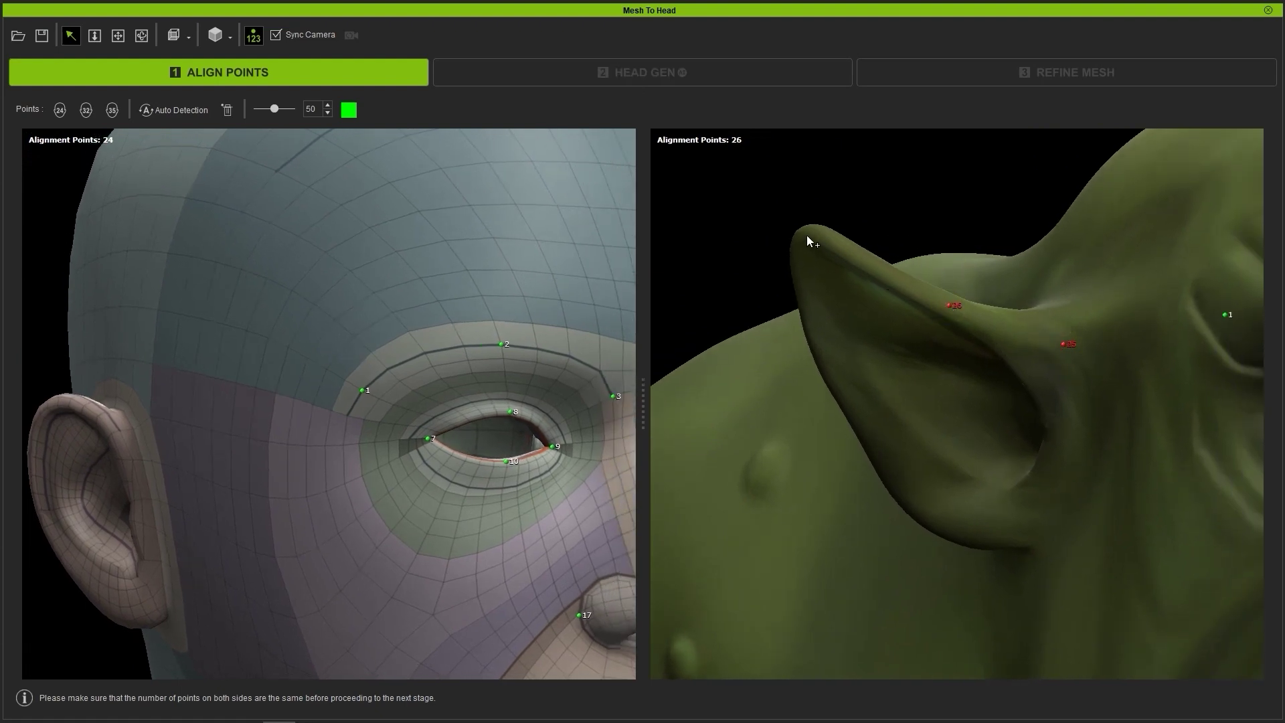
{"action": "left_click", "coordinate": [820, 353]}
{"action": "left_click", "coordinate": [886, 470]}
{"action": "right_click_drag", "start_coordinate": [958, 487], "coordinate": [929, 453]}
{"action": "left_click", "coordinate": [981, 484]}
Place the matching points 25 to 30 around the template head's right ear
{"action": "right_click_drag", "start_coordinate": [112, 433], "coordinate": [218, 415]}
{"action": "right_click_drag", "start_coordinate": [224, 369], "coordinate": [219, 355]}
{"action": "scroll", "coordinate": [1173, 315], "scroll_direction": "down", "scroll_amount": 4}
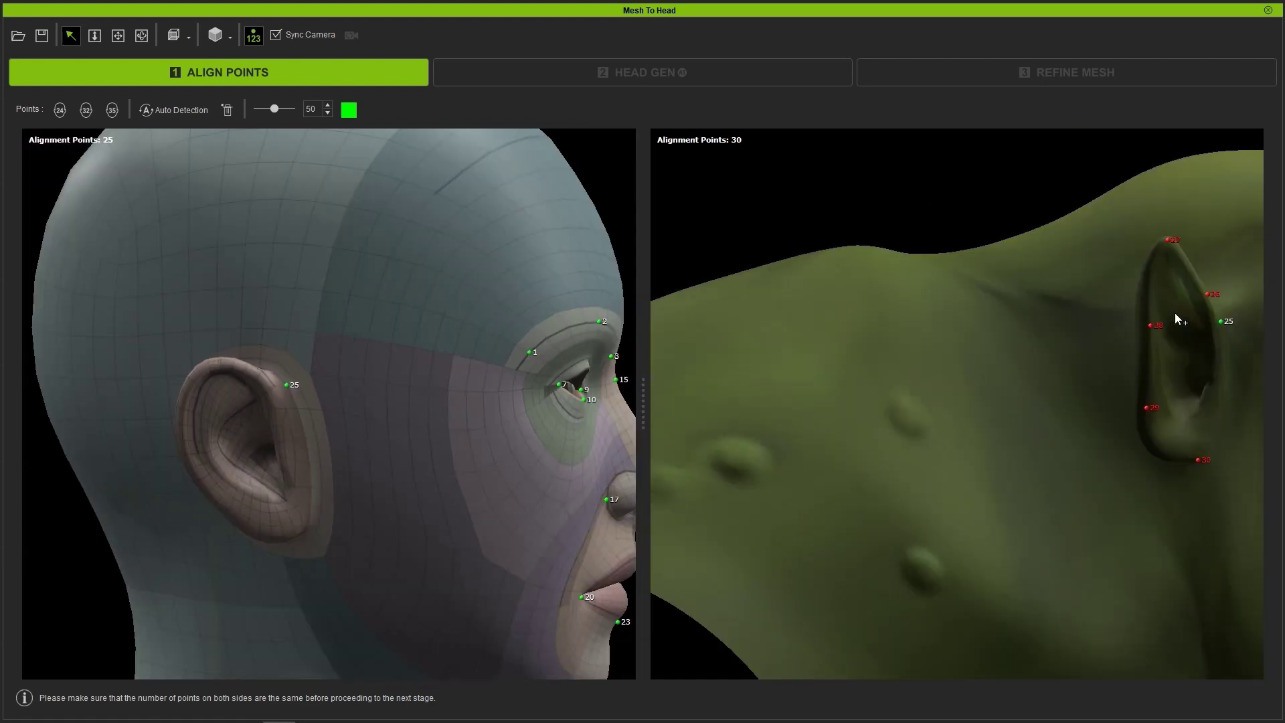
{"action": "right_click_drag", "start_coordinate": [435, 369], "coordinate": [94, 410]}
{"action": "scroll", "coordinate": [95, 411], "scroll_direction": "up", "scroll_amount": 2}
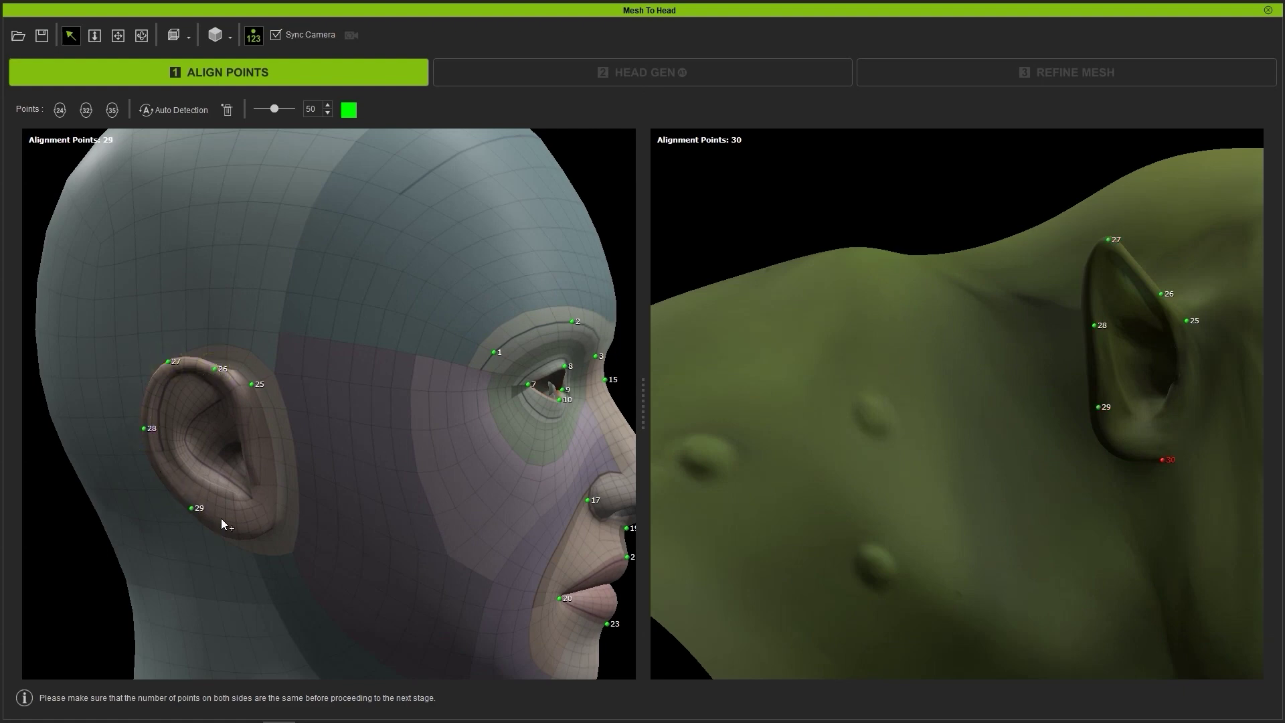
{"action": "left_click", "coordinate": [275, 526]}
Place points 31 to 36 around the left ear on both the troll and the template head
{"action": "right_click_drag", "start_coordinate": [806, 454], "coordinate": [870, 375]}
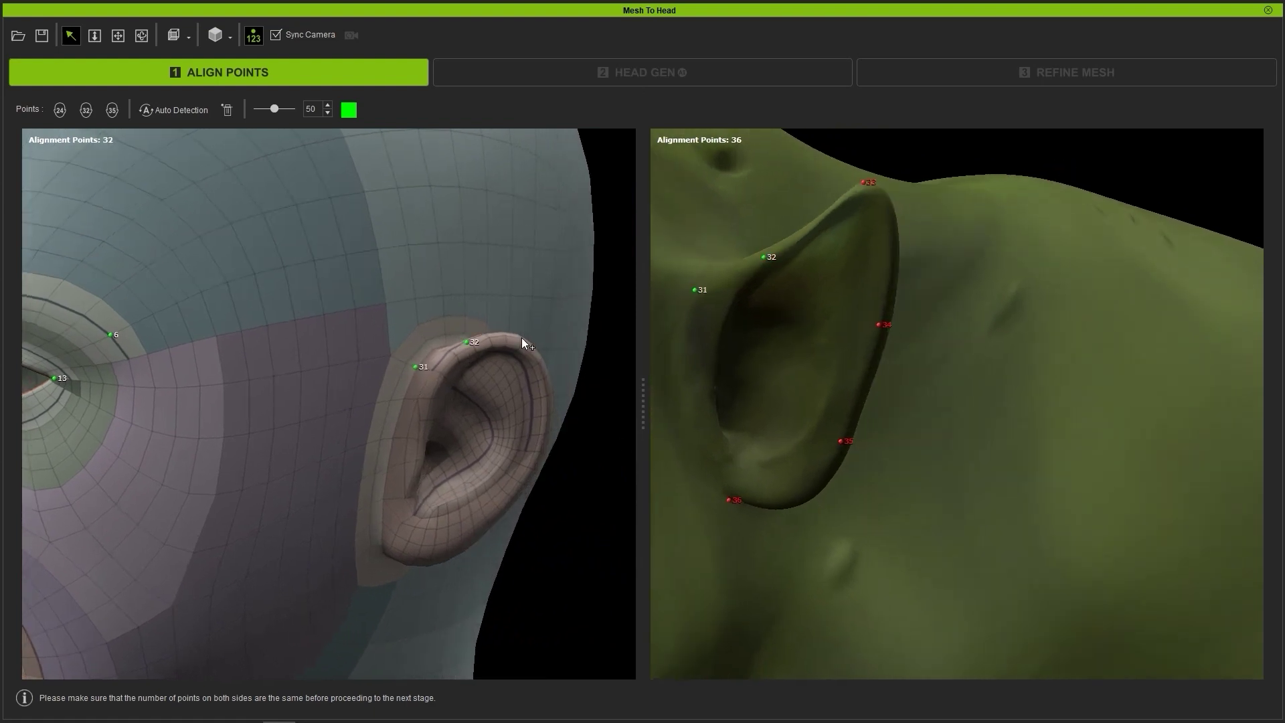
{"action": "right_click_drag", "start_coordinate": [521, 337], "coordinate": [456, 509]}
{"action": "left_click", "coordinate": [445, 512]}
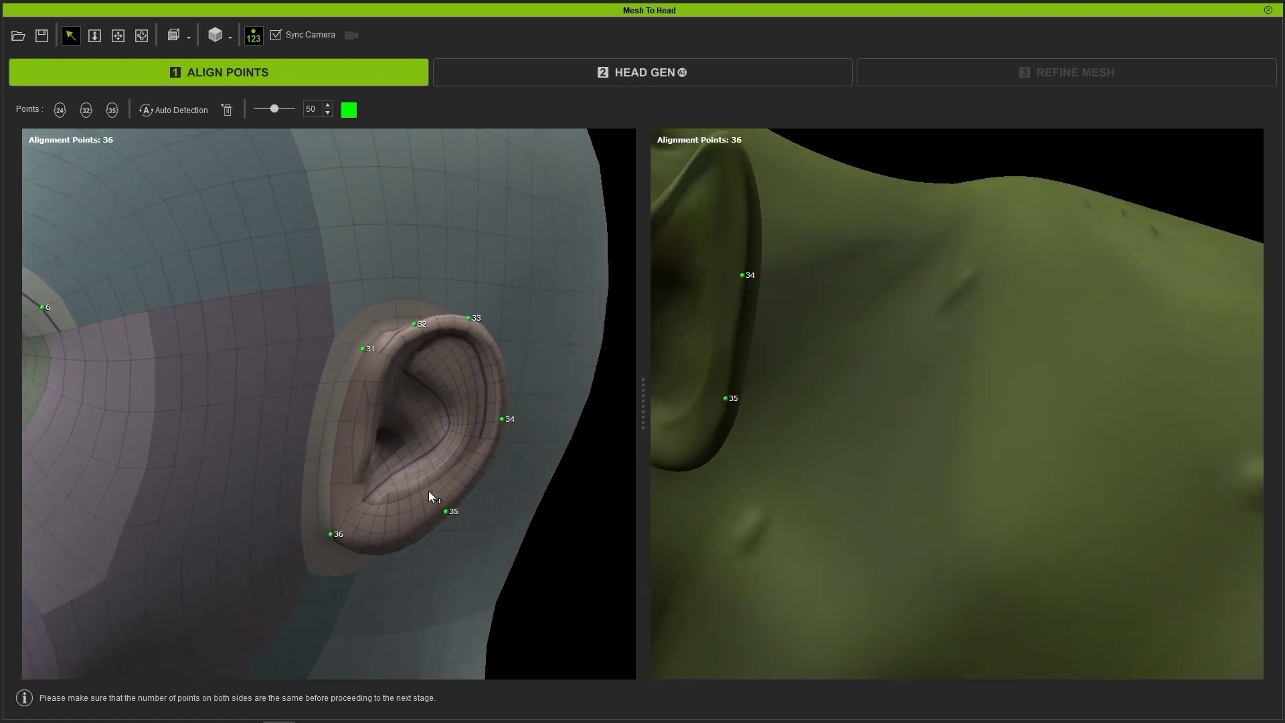
Add point 37 under the chin, where the jaw meets the neck, on both the template head and the troll
{"action": "scroll", "coordinate": [428, 490], "scroll_direction": "down", "scroll_amount": 5}
{"action": "middle_click_drag", "start_coordinate": [396, 490], "coordinate": [406, 513]}
{"action": "right_click_drag", "start_coordinate": [405, 512], "coordinate": [1105, 451]}
{"action": "middle_click_drag", "start_coordinate": [937, 577], "coordinate": [932, 467]}
{"action": "right_click_drag", "start_coordinate": [957, 514], "coordinate": [946, 406]}
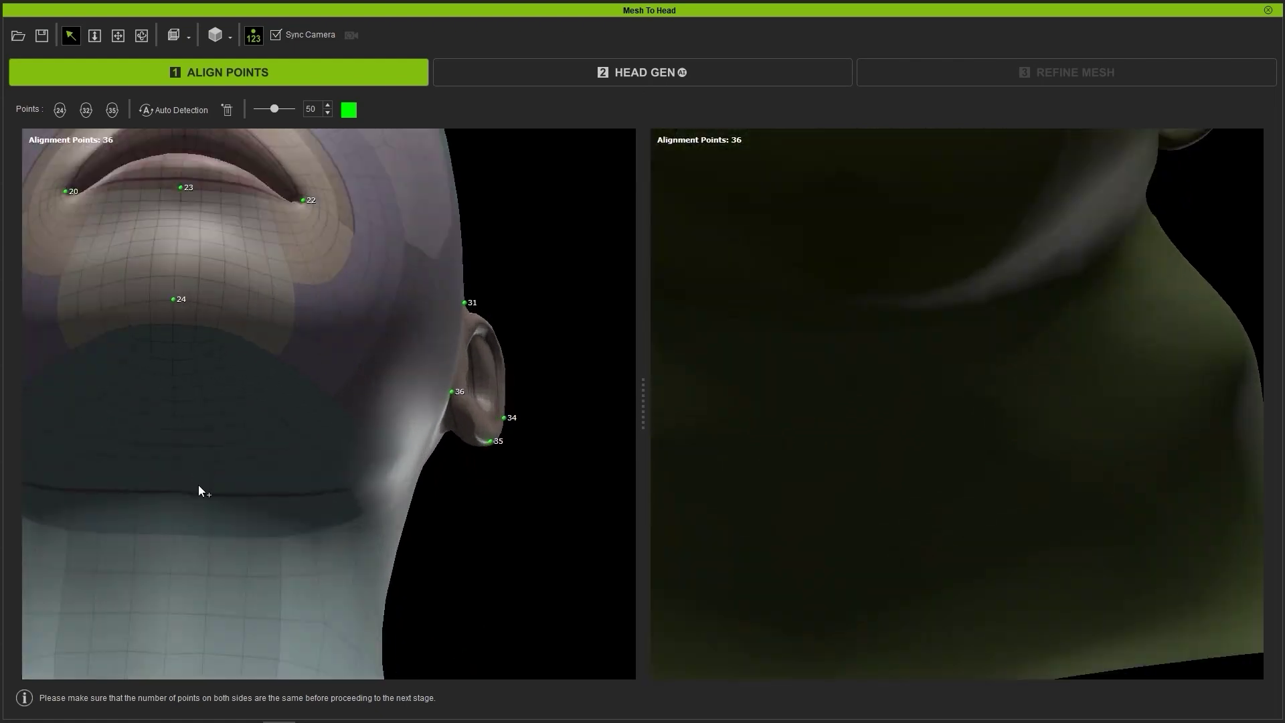
{"action": "left_click", "coordinate": [174, 492]}
{"action": "left_click", "coordinate": [875, 312]}
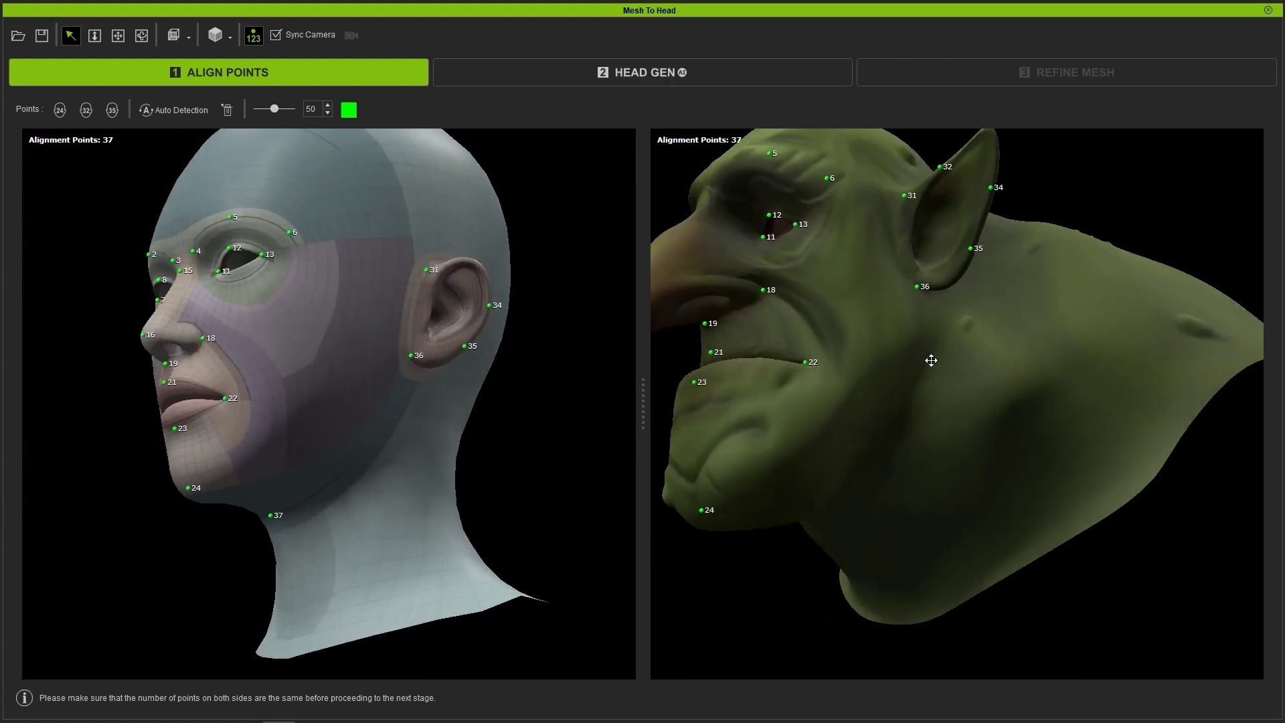
Add point 38 on the crown of the head on both the template and the troll
{"action": "right_click_drag", "start_coordinate": [931, 361], "coordinate": [981, 499]}
{"action": "middle_click_drag", "start_coordinate": [981, 499], "coordinate": [986, 479]}
{"action": "left_click", "coordinate": [333, 356]}
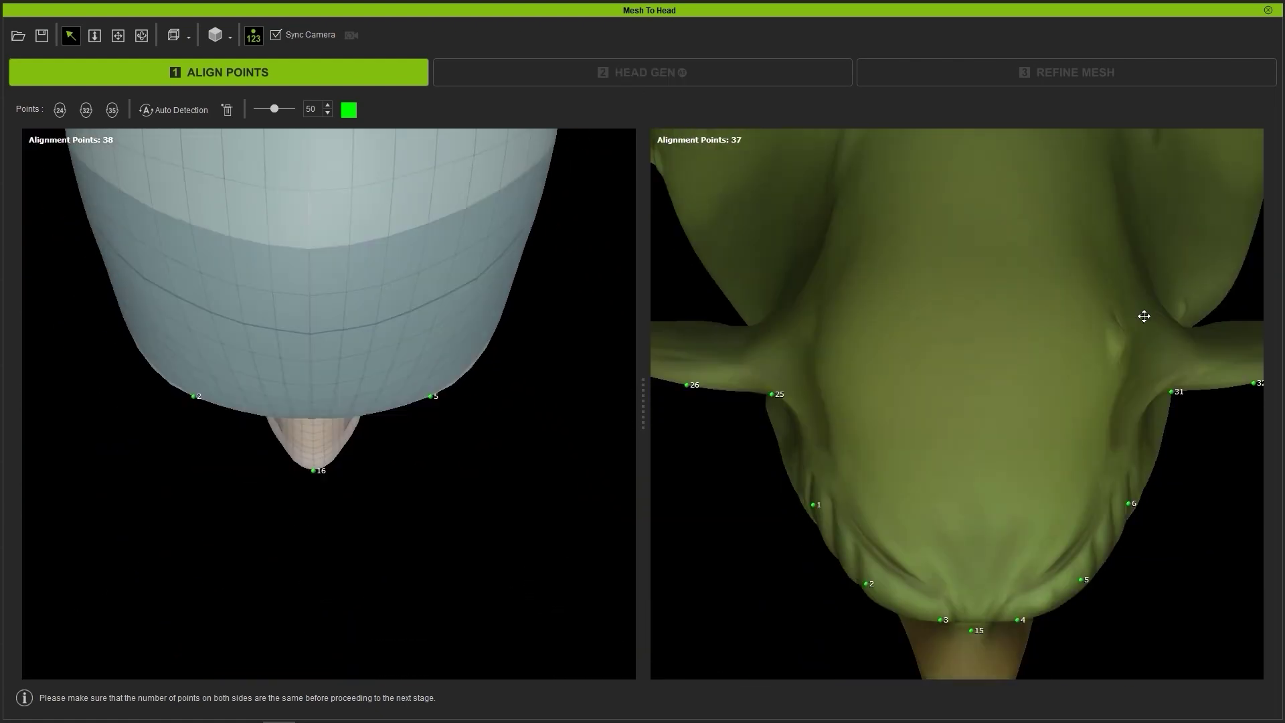
{"action": "left_click", "coordinate": [969, 418]}
Place points 39 to 42 down the centre line of the template's back of the head and neck
{"action": "right_click_drag", "start_coordinate": [995, 565], "coordinate": [1113, 504]}
{"action": "scroll", "coordinate": [1002, 402], "scroll_direction": "down", "scroll_amount": 5}
{"action": "right_click_drag", "start_coordinate": [953, 298], "coordinate": [894, 314]}
{"action": "scroll", "coordinate": [315, 457], "scroll_direction": "up", "scroll_amount": 3}
{"action": "left_click", "coordinate": [311, 456]}
{"action": "middle_click_drag", "start_coordinate": [368, 502], "coordinate": [325, 492]}
{"action": "left_click_drag", "start_coordinate": [327, 493], "coordinate": [326, 335]}
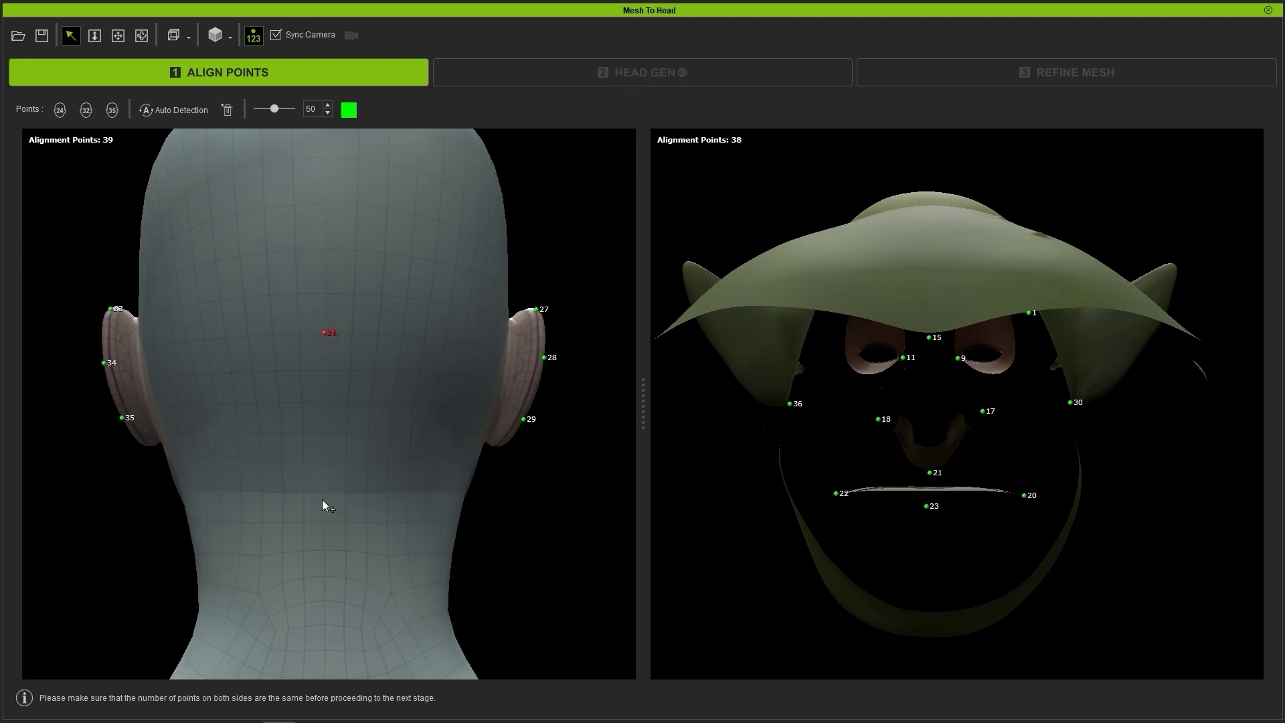
{"action": "right_click_drag", "start_coordinate": [344, 549], "coordinate": [336, 504]}
{"action": "left_click", "coordinate": [342, 590]}
{"action": "middle_click_drag", "start_coordinate": [374, 381], "coordinate": [379, 464]}
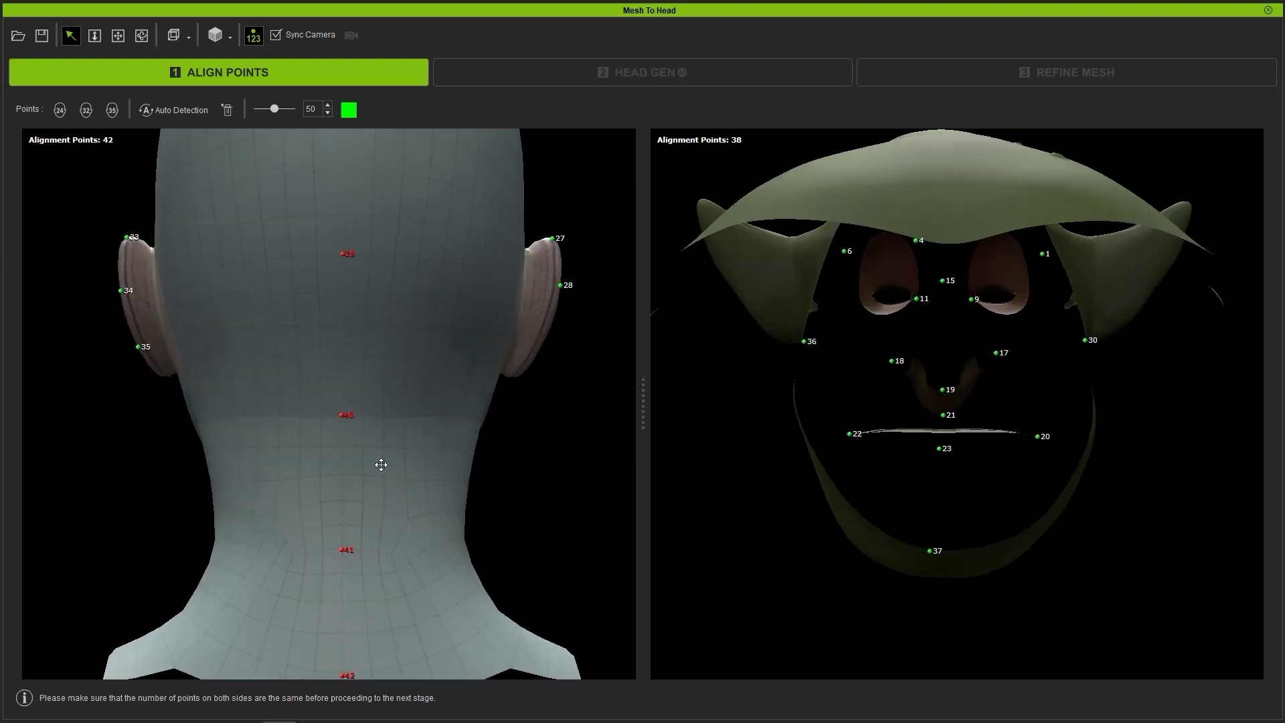
Place the matching points 39 to 42 down the centre of the troll's back of the head and upper back
{"action": "scroll", "coordinate": [365, 428], "scroll_direction": "down", "scroll_amount": 2}
{"action": "right_click_drag", "start_coordinate": [903, 395], "coordinate": [909, 483]}
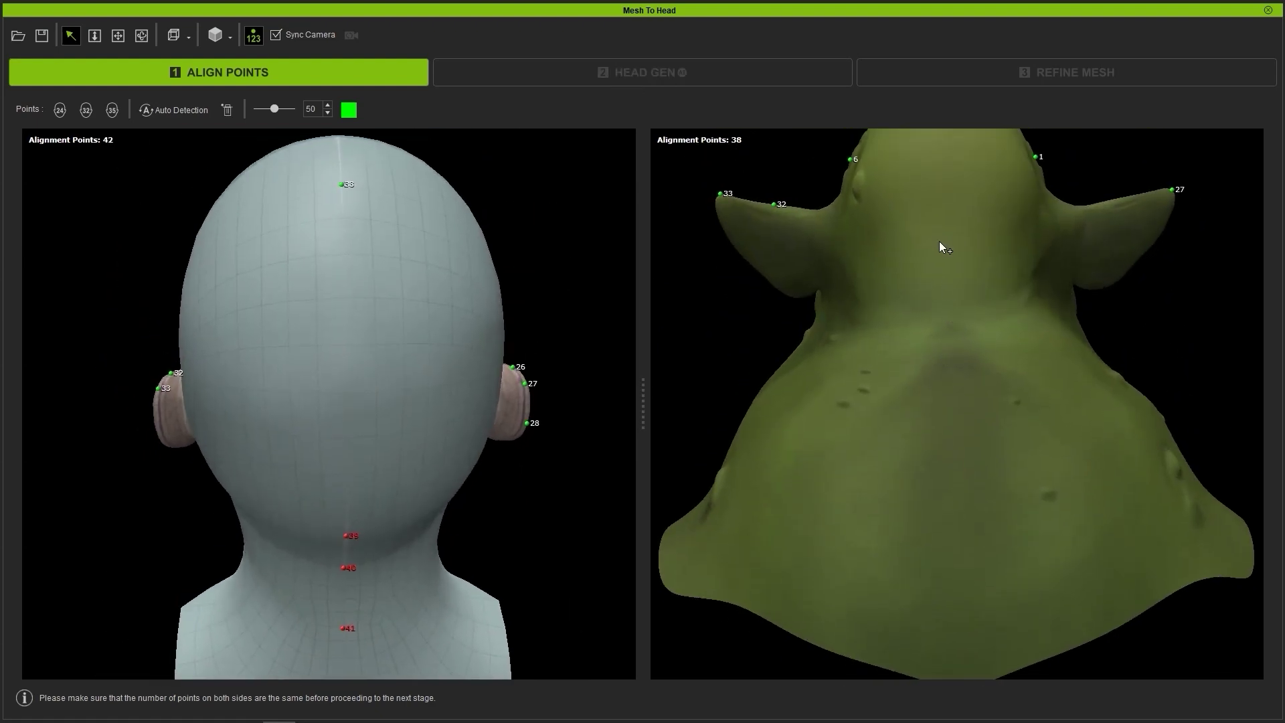
{"action": "middle_click_drag", "start_coordinate": [939, 241], "coordinate": [942, 276]}
{"action": "left_click", "coordinate": [943, 275]}
{"action": "left_click", "coordinate": [949, 364]}
{"action": "middle_click_drag", "start_coordinate": [964, 439], "coordinate": [959, 325]}
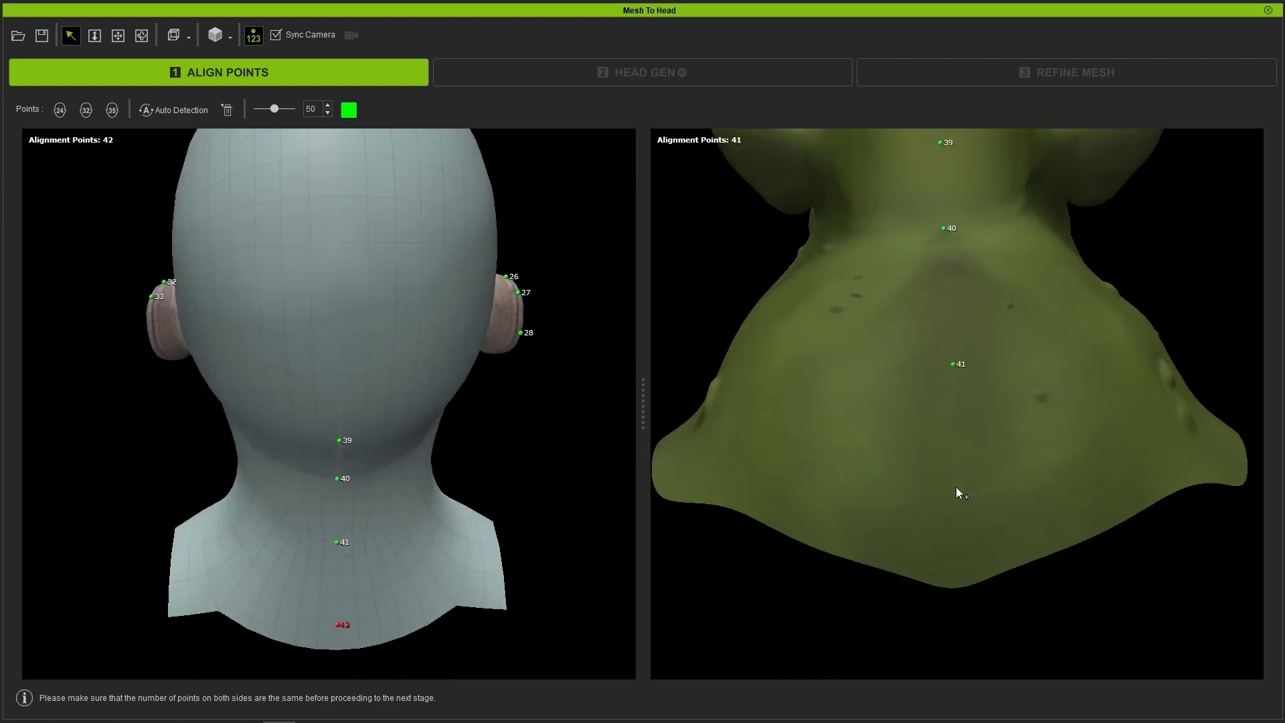
{"action": "left_click", "coordinate": [969, 533]}
Add points 43 and 44 at the centre of the template's upper and lower lips, beside the mouth opening
{"action": "right_click_drag", "start_coordinate": [969, 533], "coordinate": [917, 337]}
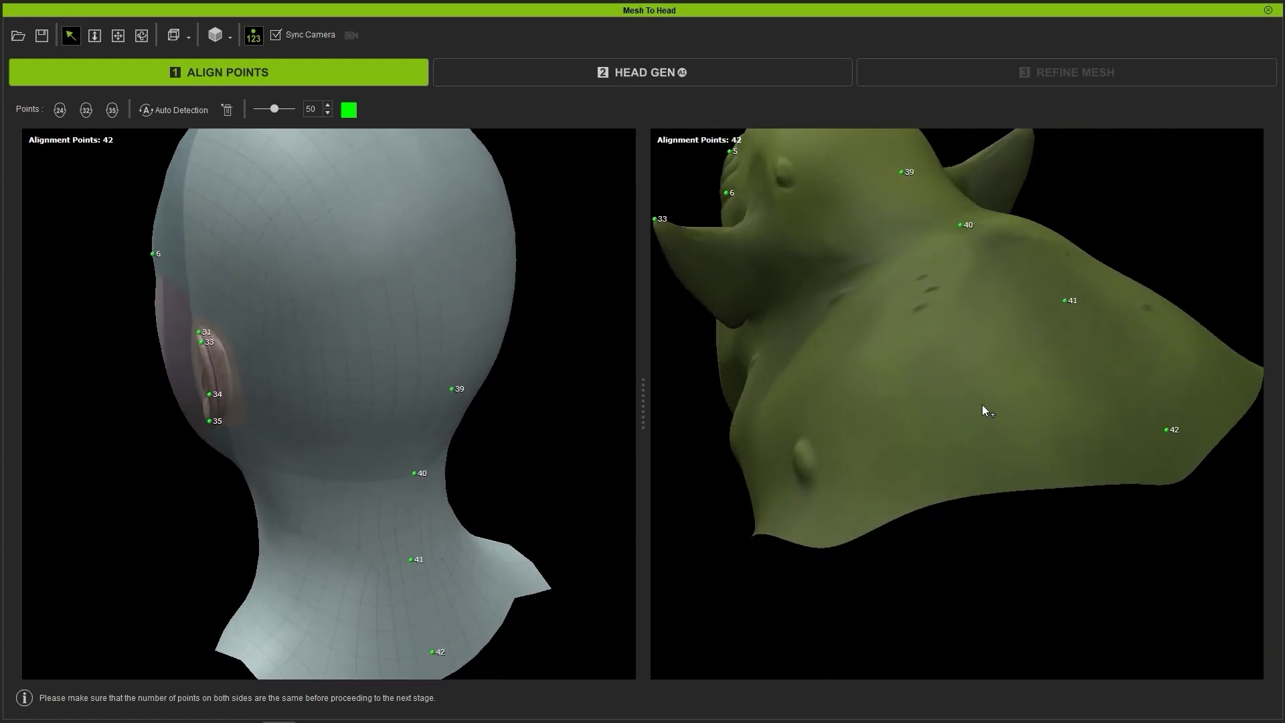
{"action": "right_click_drag", "start_coordinate": [874, 395], "coordinate": [1151, 334]}
{"action": "scroll", "coordinate": [898, 433], "scroll_direction": "up", "scroll_amount": 6}
{"action": "middle_click_drag", "start_coordinate": [897, 433], "coordinate": [1048, 419]}
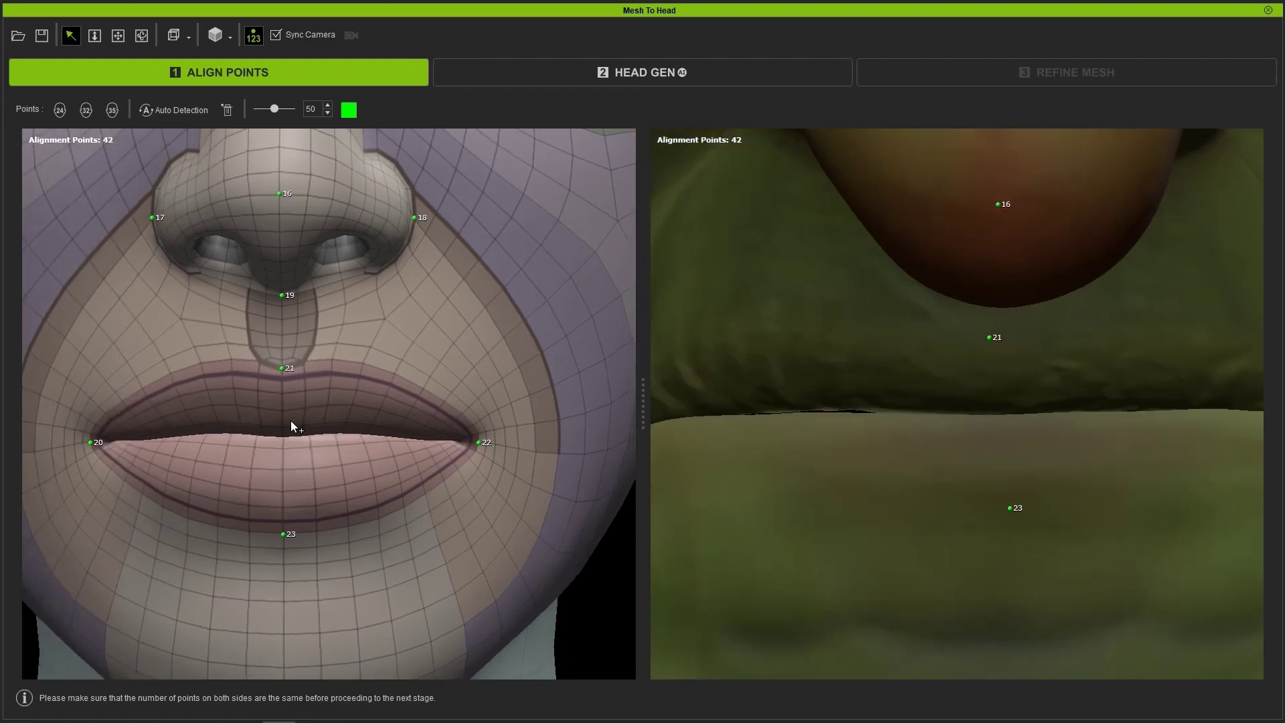
{"action": "scroll", "coordinate": [291, 421], "scroll_direction": "up", "scroll_amount": 4}
{"action": "middle_click_drag", "start_coordinate": [288, 366], "coordinate": [371, 442]}
{"action": "left_click", "coordinate": [368, 258]}
{"action": "middle_click_drag", "start_coordinate": [374, 261], "coordinate": [395, 308]}
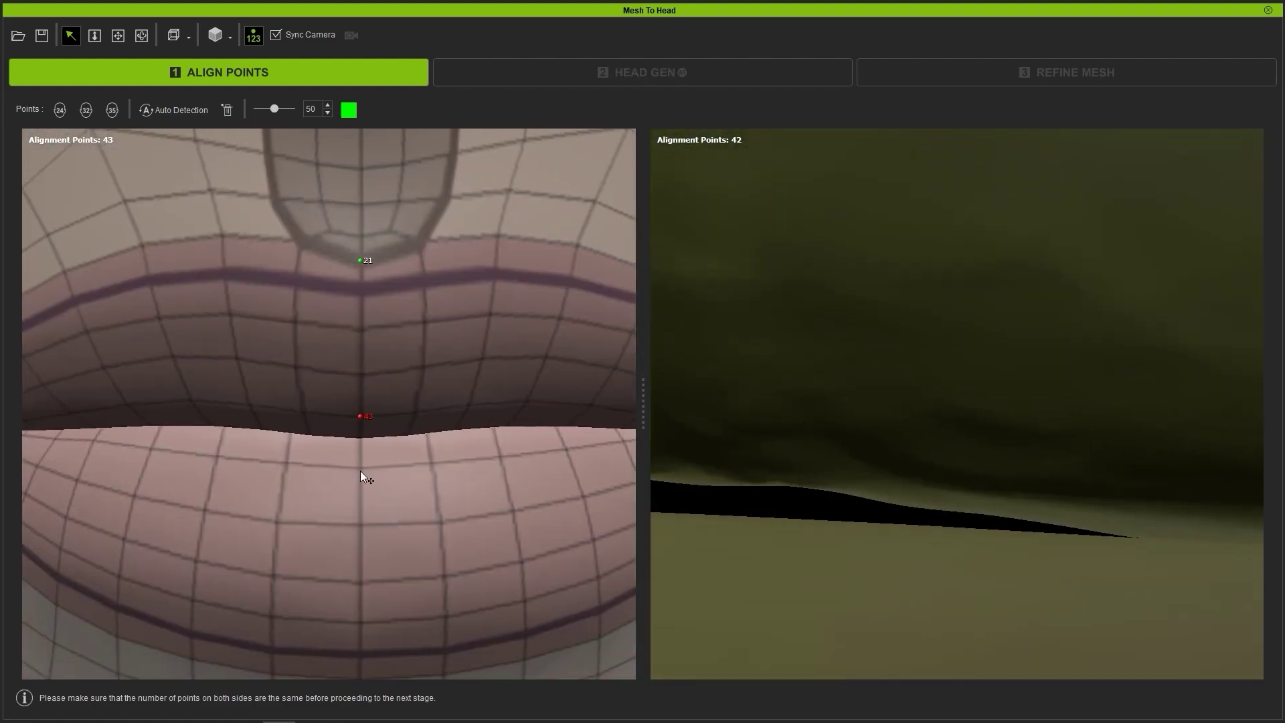
{"action": "left_click", "coordinate": [360, 471]}
Place the matching points 43 and 44 at the centre of the troll's upper and lower lips
{"action": "scroll", "coordinate": [855, 335], "scroll_direction": "down", "scroll_amount": 5}
{"action": "right_click_drag", "start_coordinate": [984, 435], "coordinate": [937, 352]}
{"action": "middle_click_drag", "start_coordinate": [910, 214], "coordinate": [913, 252]}
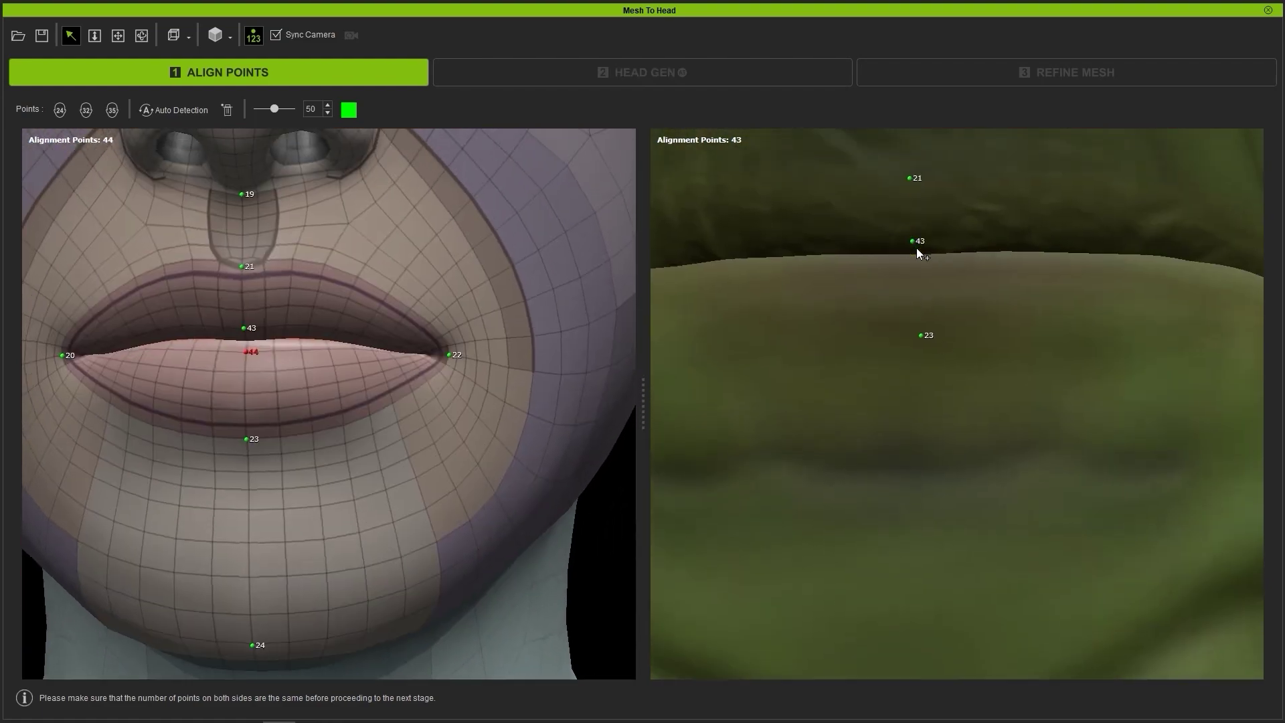
{"action": "scroll", "coordinate": [916, 255], "scroll_direction": "down", "scroll_amount": 5}
{"action": "right_click_drag", "start_coordinate": [935, 359], "coordinate": [897, 375]}
{"action": "middle_click_drag", "start_coordinate": [897, 376], "coordinate": [925, 363]}
{"action": "left_click", "coordinate": [1038, 351]}
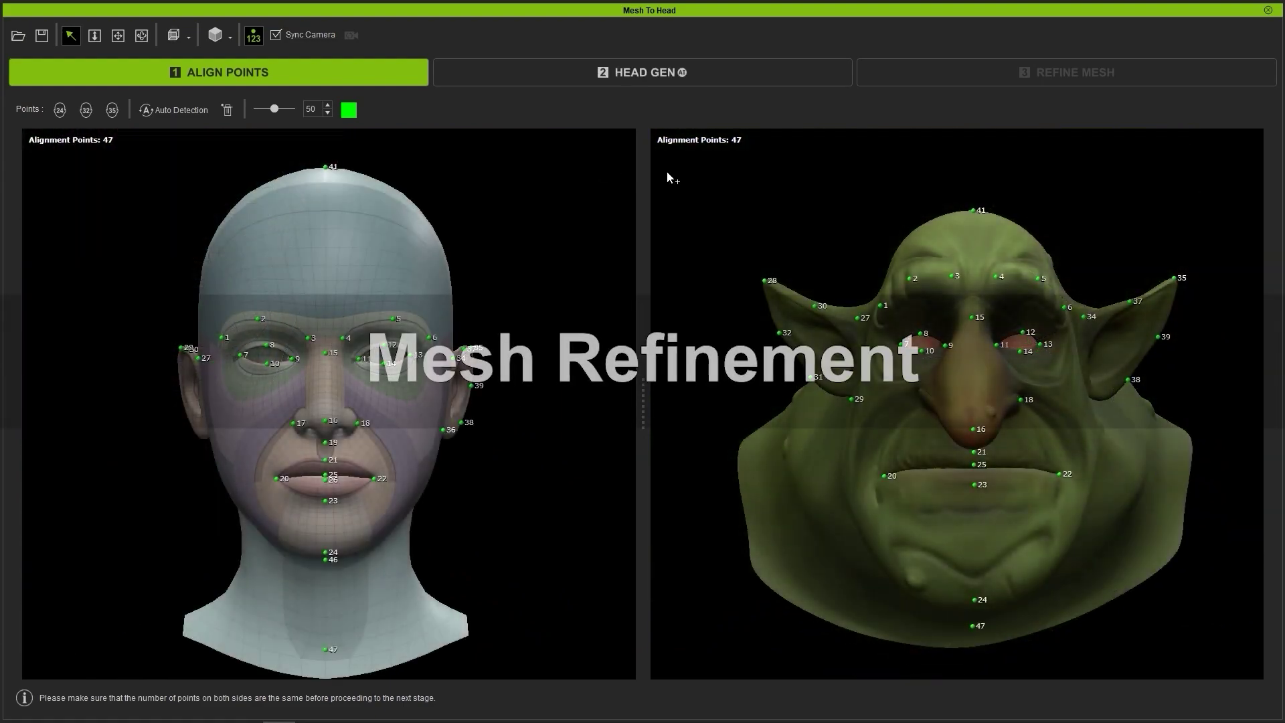
Generate the head mesh from the 47 aligned point pairs and proceed to mesh refinement
{"action": "right_click_drag", "start_coordinate": [667, 171], "coordinate": [723, 200]}
{"action": "left_click", "coordinate": [668, 77]}
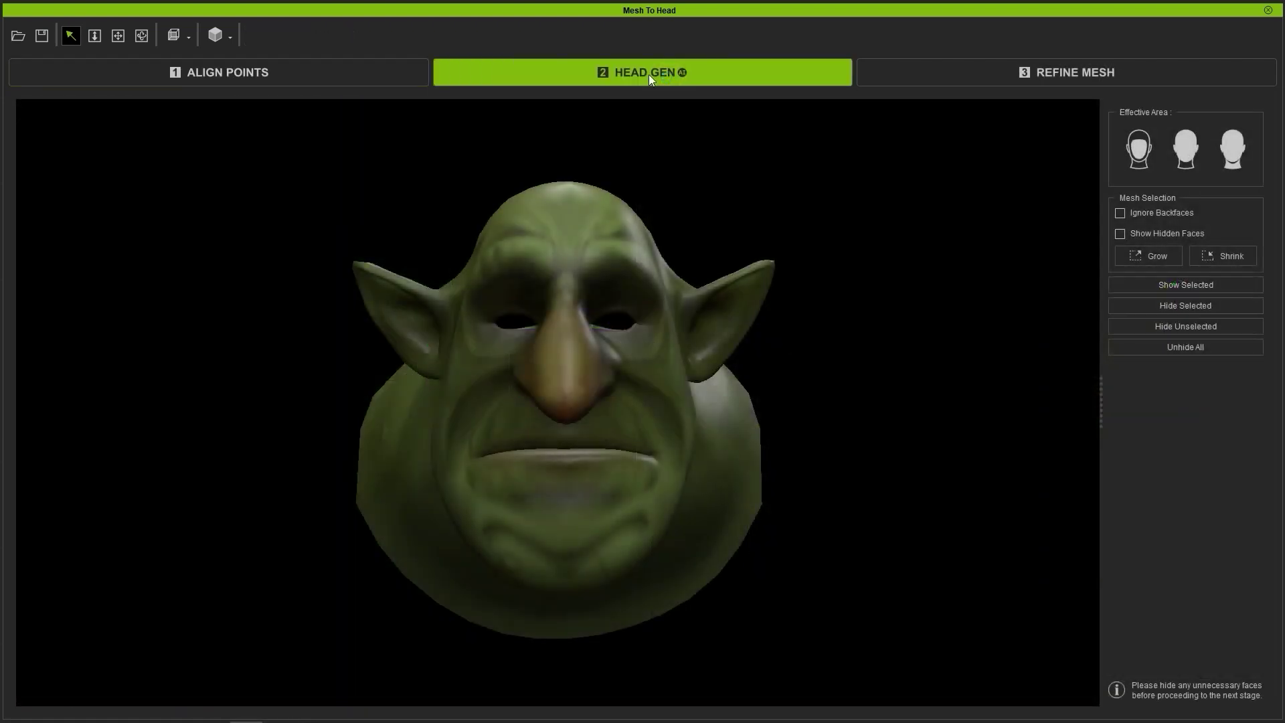
{"action": "mouse_move", "coordinate": [698, 167]}
{"action": "right_mouse_down"}
{"action": "mouse_move", "coordinate": [275, 170]}
{"action": "mouse_move", "coordinate": [1001, 172]}
{"action": "mouse_move", "coordinate": [1104, 135]}
{"action": "mouse_move", "coordinate": [698, 180]}
{"action": "right_mouse_up"}
{"action": "left_click", "coordinate": [1006, 61]}
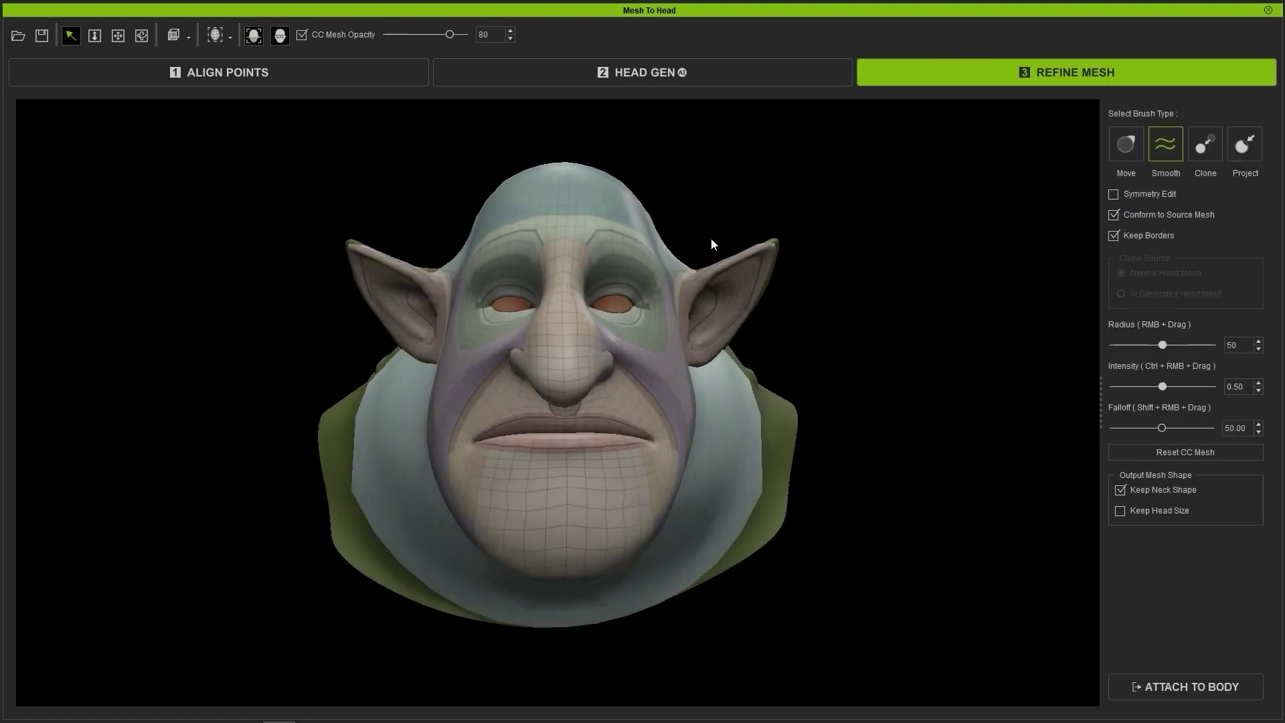
Project the nose of the generated mesh onto the troll's nose tip using the Project brush at radius 47
{"action": "mouse_move", "coordinate": [714, 245]}
{"action": "right_mouse_down"}
{"action": "mouse_move", "coordinate": [572, 242]}
{"action": "mouse_move", "coordinate": [715, 245]}
{"action": "right_mouse_up"}
{"action": "left_click", "coordinate": [1244, 143]}
{"action": "left_click_drag", "start_coordinate": [1163, 345], "coordinate": [1159, 344]}
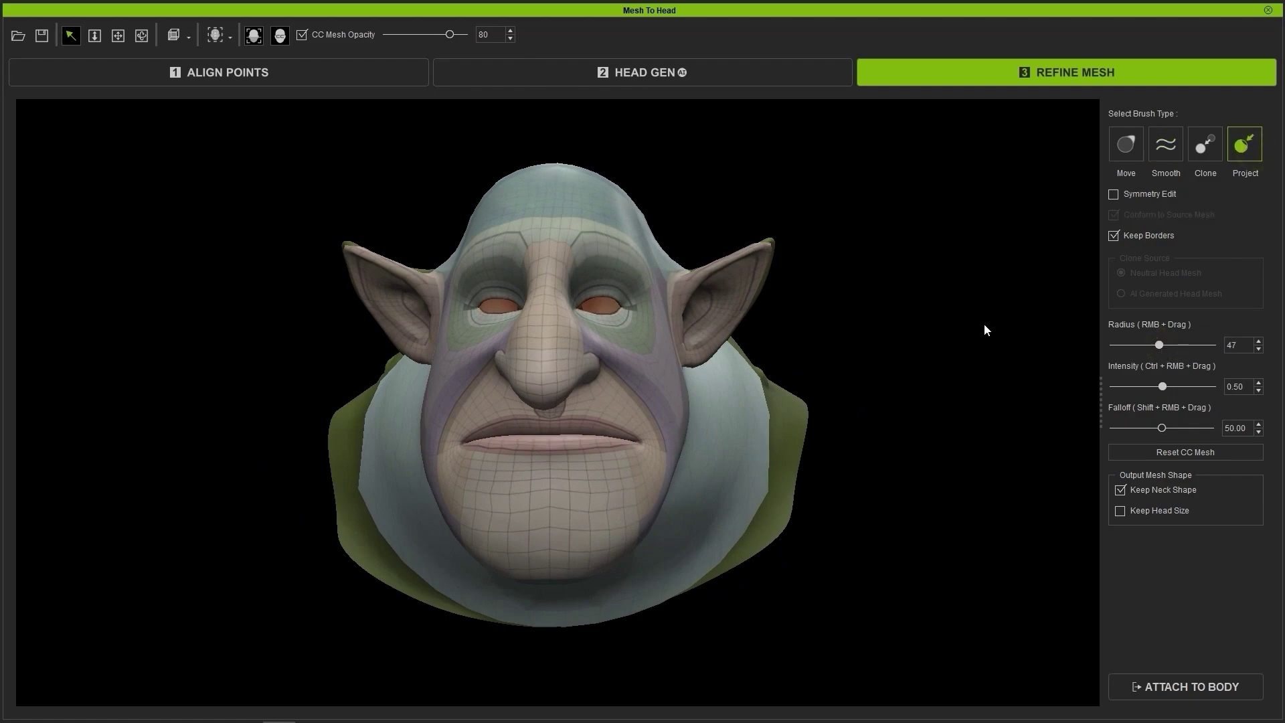
{"action": "scroll", "coordinate": [564, 348], "scroll_direction": "up", "scroll_amount": 5}
{"action": "middle_click_drag", "start_coordinate": [565, 392], "coordinate": [539, 322]}
{"action": "right_click_drag", "start_coordinate": [539, 322], "coordinate": [579, 310]}
{"action": "middle_click_drag", "start_coordinate": [580, 310], "coordinate": [686, 224]}
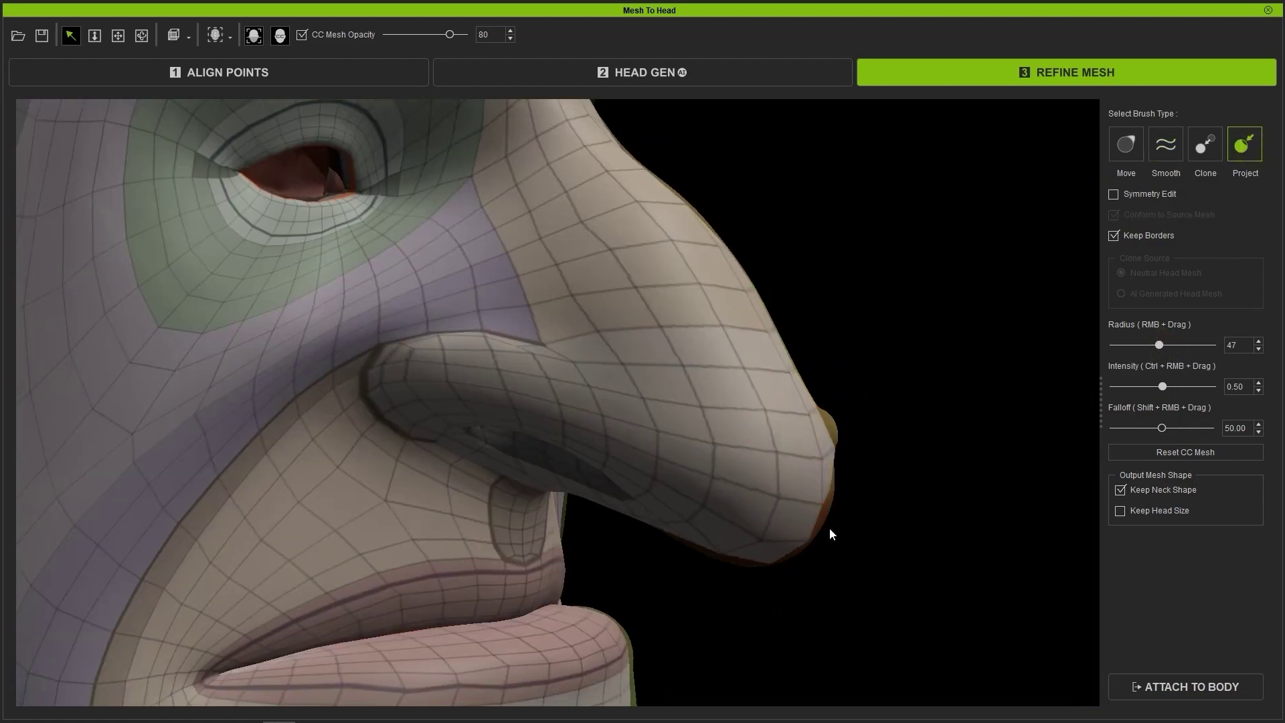
{"action": "right_click_drag", "start_coordinate": [830, 533], "coordinate": [471, 289]}
{"action": "left_click", "coordinate": [472, 289]}
{"action": "right_click_drag", "start_coordinate": [822, 400], "coordinate": [538, 380]}
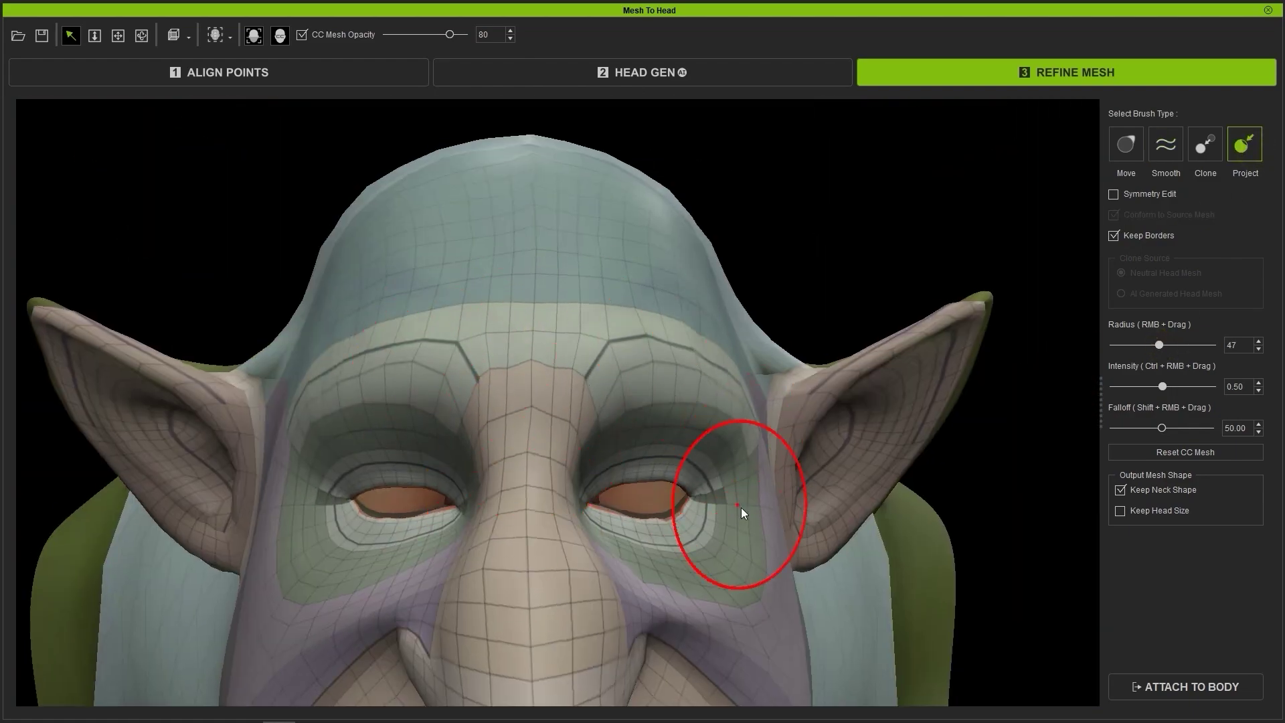
Smooth the face mesh around the chin and forehead using the Smooth brush at radius 51
{"action": "mouse_move", "coordinate": [742, 513]}
{"action": "right_mouse_down"}
{"action": "mouse_move", "coordinate": [711, 324]}
{"action": "mouse_move", "coordinate": [494, 267]}
{"action": "mouse_move", "coordinate": [356, 372]}
{"action": "mouse_move", "coordinate": [375, 348]}
{"action": "right_mouse_up"}
{"action": "left_click", "coordinate": [1165, 144]}
{"action": "scroll", "coordinate": [1162, 346], "scroll_direction": "up", "scroll_amount": 3}
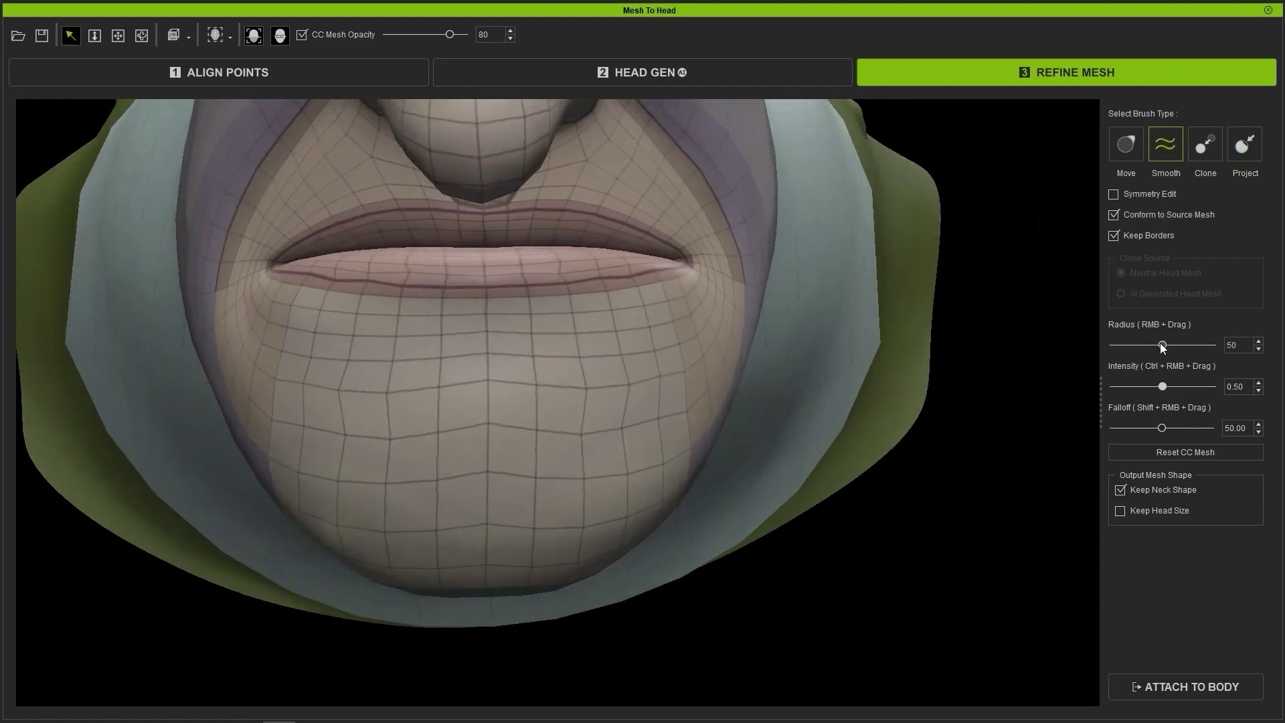
{"action": "left_click_drag", "start_coordinate": [1161, 345], "coordinate": [1163, 345]}
{"action": "middle_click_drag", "start_coordinate": [299, 372], "coordinate": [273, 362]}
{"action": "right_click_drag", "start_coordinate": [241, 369], "coordinate": [551, 428]}
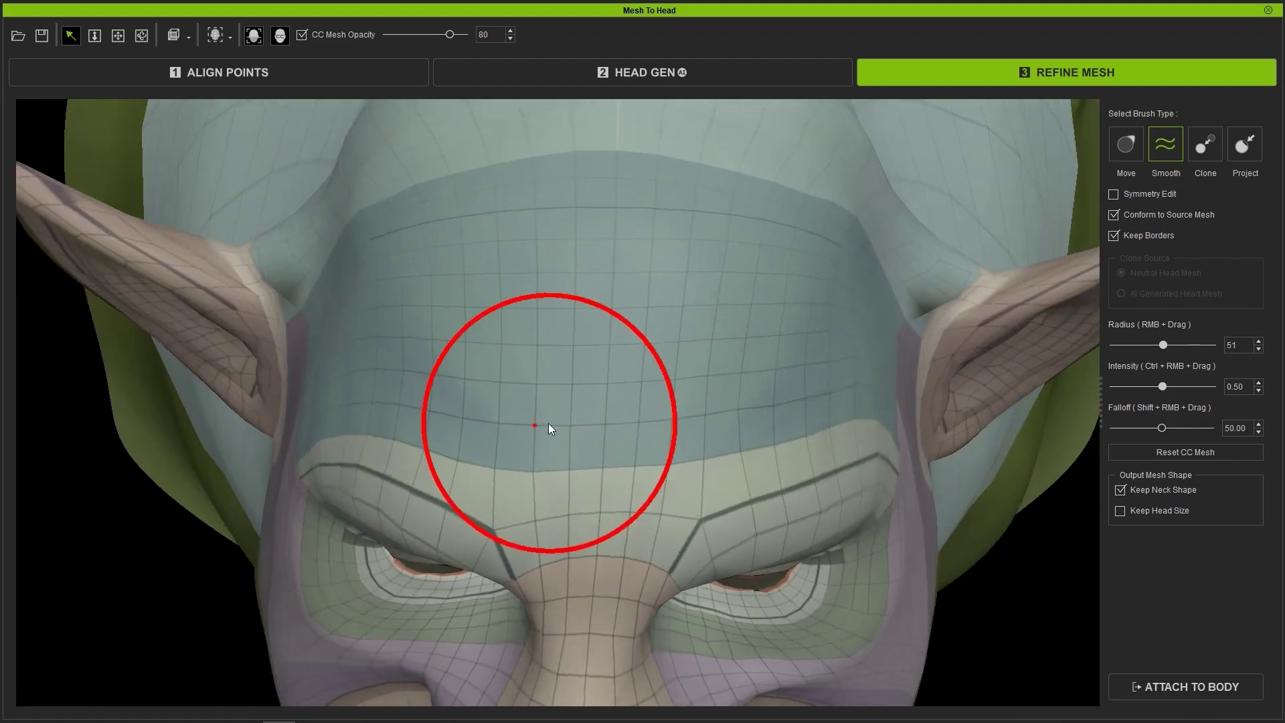
{"action": "right_click_drag", "start_coordinate": [655, 386], "coordinate": [582, 525]}
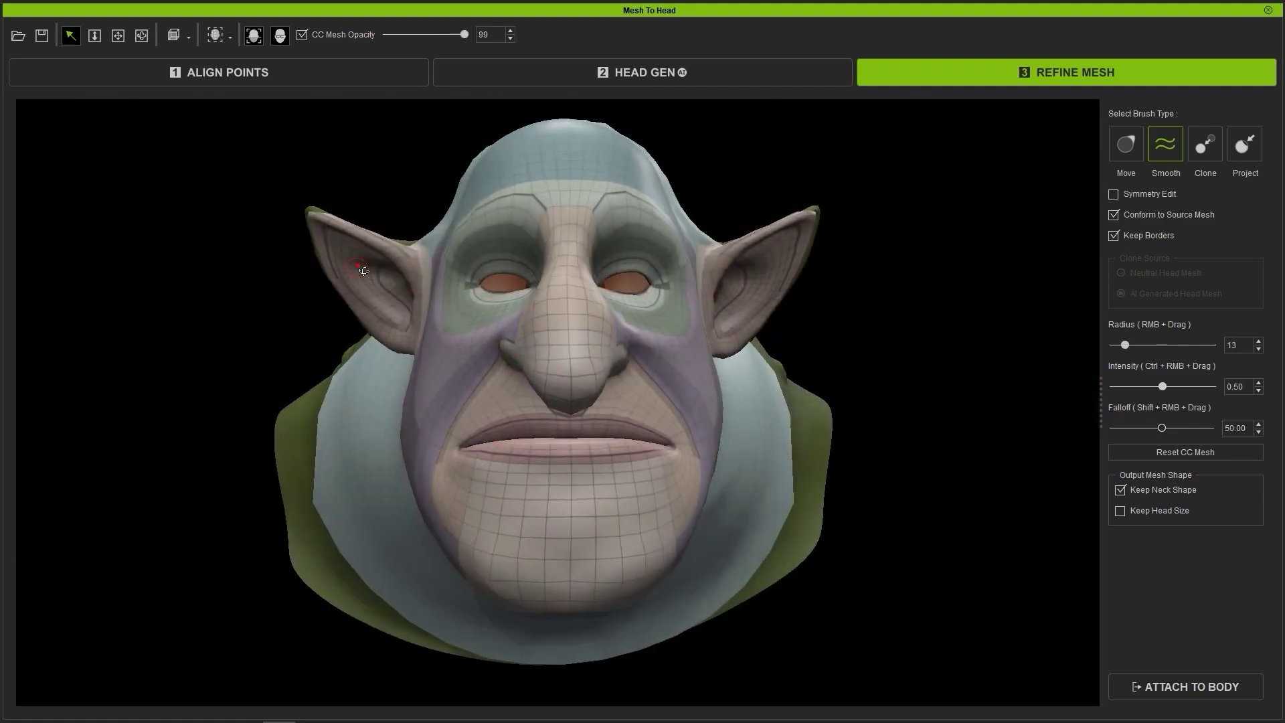
Pull the ear tip out to the troll's ear with the Move brush at radius 35, and smooth around the ear base at radius 13
{"action": "mouse_move", "coordinate": [364, 269]}
{"action": "right_mouse_down"}
{"action": "mouse_move", "coordinate": [287, 230]}
{"action": "mouse_move", "coordinate": [531, 453]}
{"action": "mouse_move", "coordinate": [344, 253]}
{"action": "right_mouse_up"}
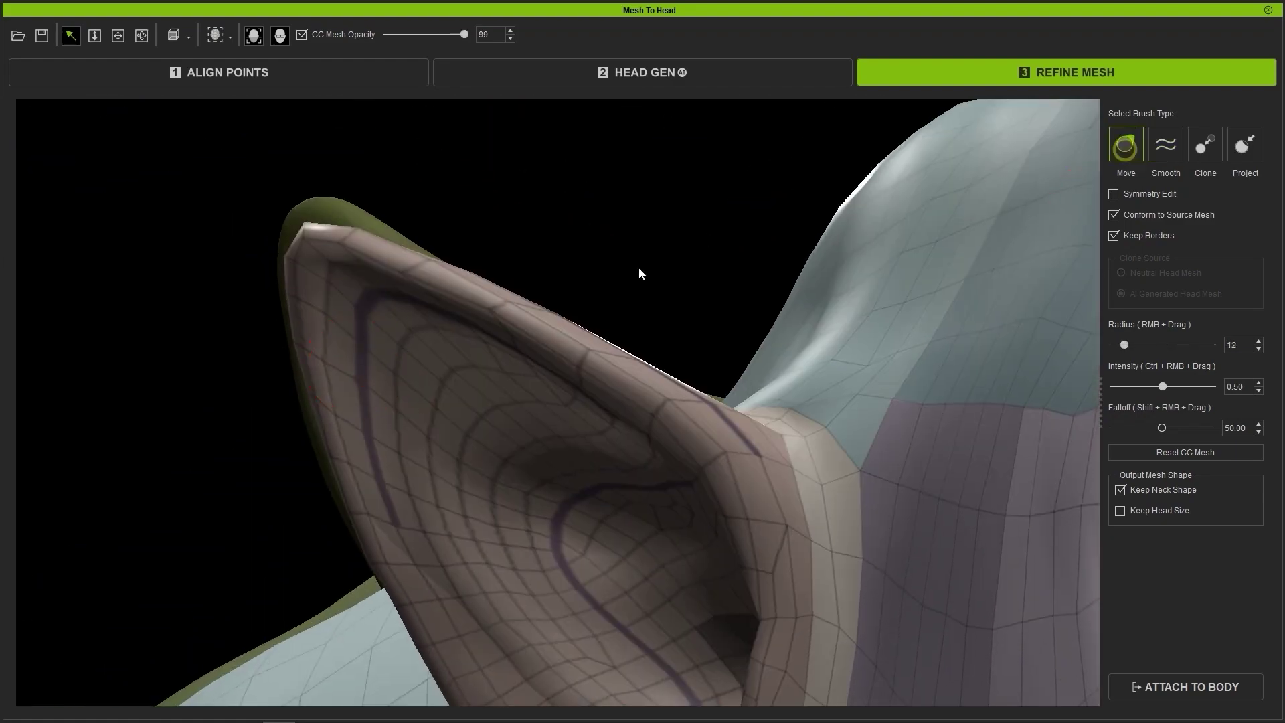
{"action": "left_click_drag", "start_coordinate": [1124, 344], "coordinate": [1147, 345]}
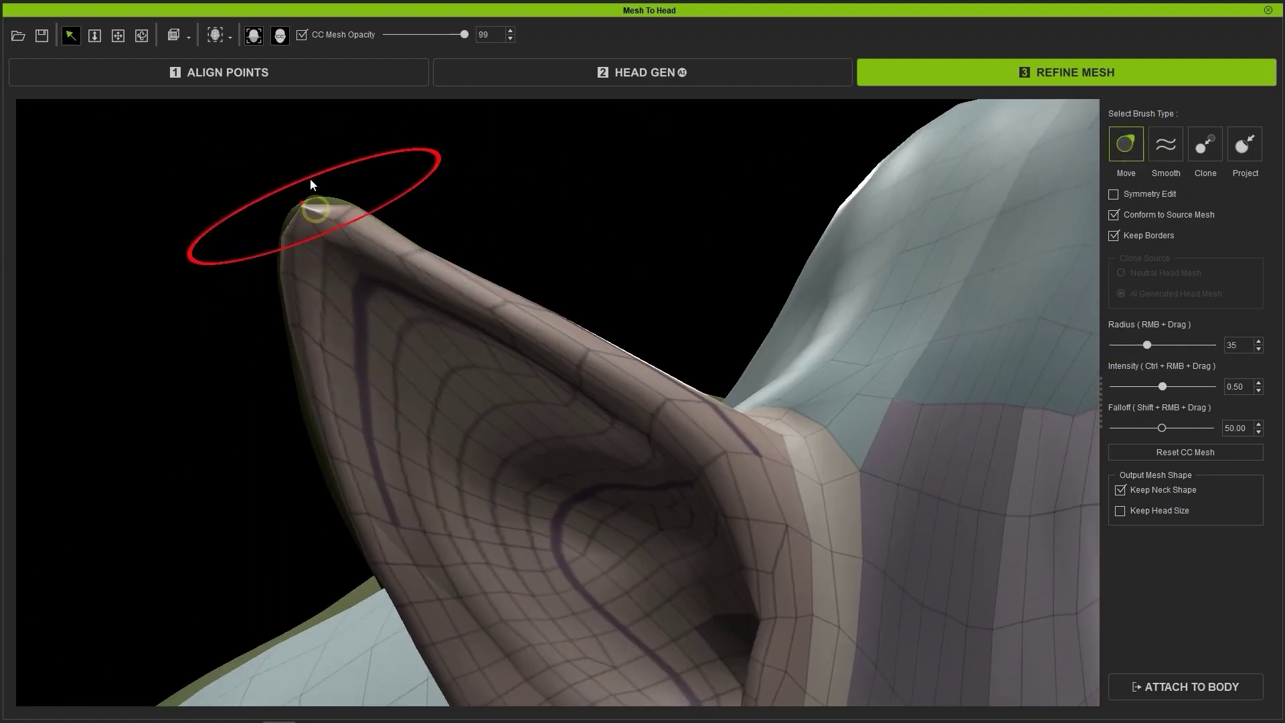
{"action": "middle_click_drag", "start_coordinate": [307, 199], "coordinate": [459, 281]}
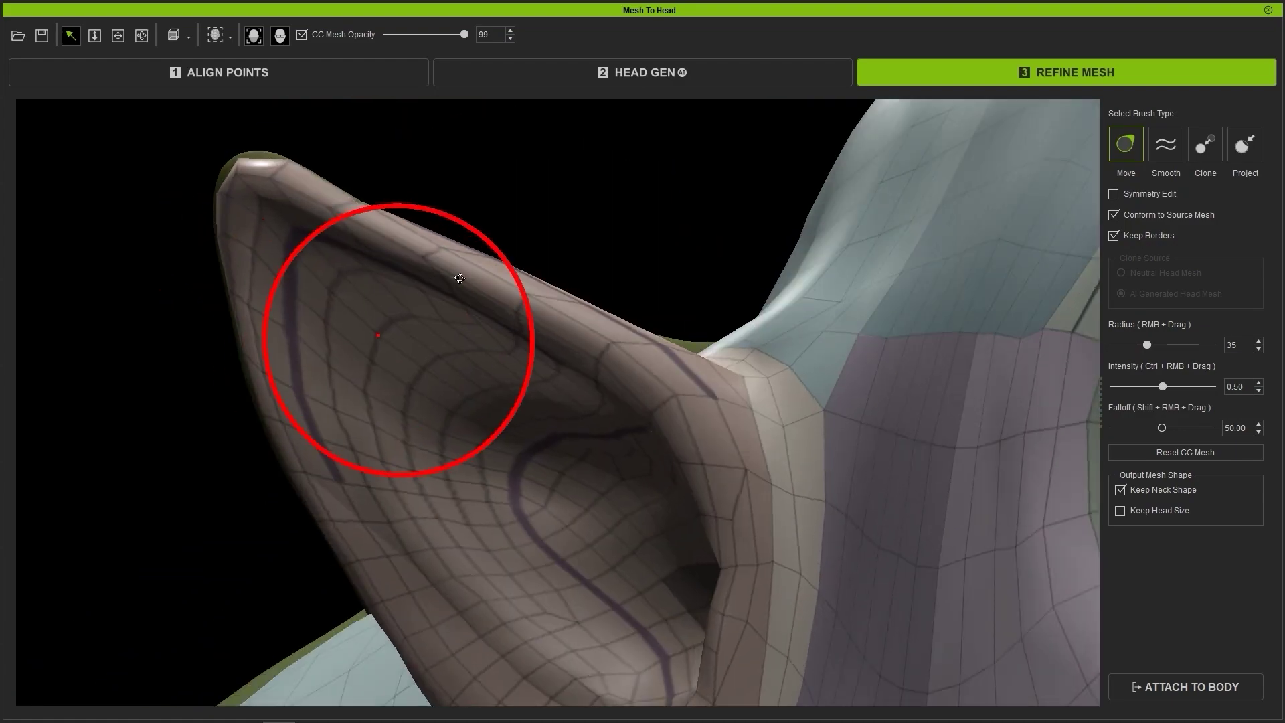
{"action": "middle_click_drag", "start_coordinate": [640, 499], "coordinate": [608, 452]}
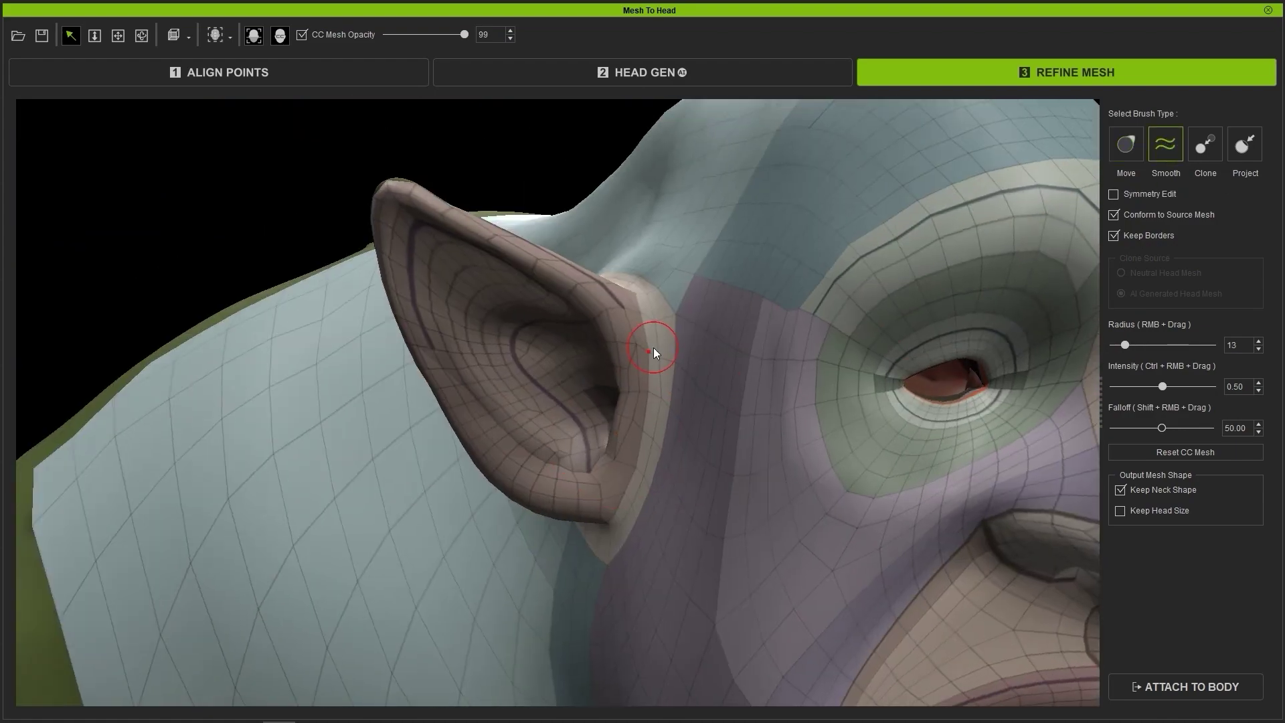
{"action": "mouse_move", "coordinate": [653, 352]}
{"action": "right_mouse_down"}
{"action": "mouse_move", "coordinate": [565, 387]}
{"action": "mouse_move", "coordinate": [637, 339]}
{"action": "mouse_move", "coordinate": [453, 350]}
{"action": "mouse_move", "coordinate": [478, 299]}
{"action": "mouse_move", "coordinate": [571, 444]}
{"action": "mouse_move", "coordinate": [424, 329]}
{"action": "mouse_move", "coordinate": [402, 416]}
{"action": "mouse_move", "coordinate": [528, 454]}
{"action": "mouse_move", "coordinate": [602, 393]}
{"action": "mouse_move", "coordinate": [629, 404]}
{"action": "mouse_move", "coordinate": [525, 359]}
{"action": "mouse_move", "coordinate": [732, 172]}
{"action": "mouse_move", "coordinate": [511, 459]}
{"action": "right_mouse_up"}
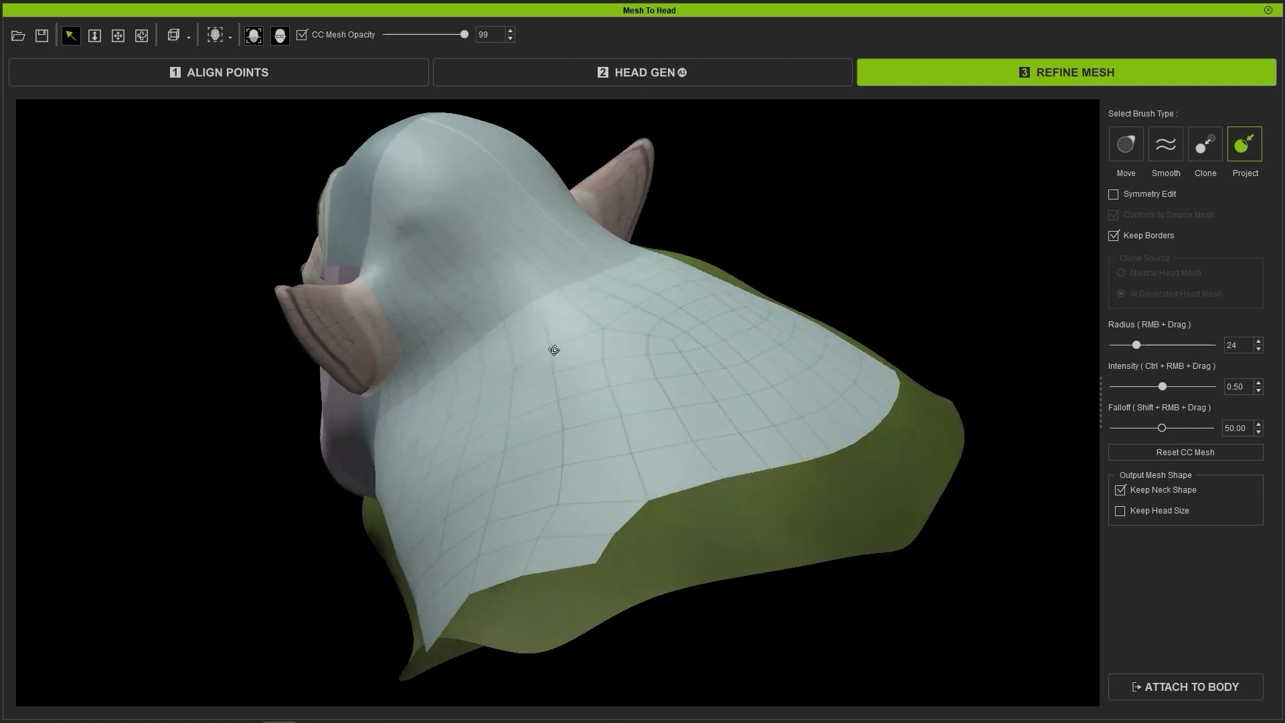
Project the back of the head and shoulders onto the source mesh at radius 78, and turn Keep Borders back on
{"action": "mouse_move", "coordinate": [553, 350]}
{"action": "right_mouse_down"}
{"action": "mouse_move", "coordinate": [482, 335]}
{"action": "mouse_move", "coordinate": [565, 387]}
{"action": "mouse_move", "coordinate": [361, 361]}
{"action": "mouse_move", "coordinate": [505, 415]}
{"action": "right_mouse_up"}
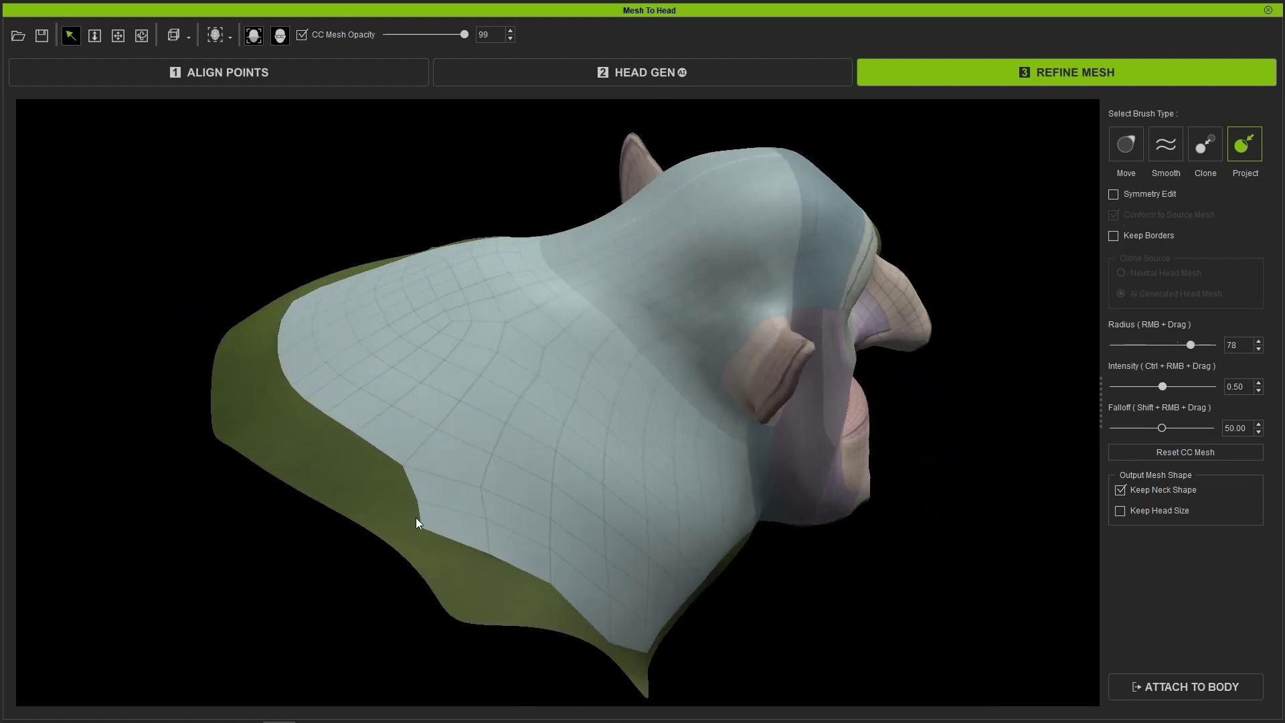
{"action": "mouse_move", "coordinate": [415, 518]}
{"action": "right_mouse_down", "text": "alt"}
{"action": "mouse_move", "coordinate": [453, 399]}
{"action": "mouse_move", "coordinate": [608, 375]}
{"action": "mouse_move", "coordinate": [649, 275]}
{"action": "mouse_move", "coordinate": [740, 315]}
{"action": "mouse_move", "coordinate": [870, 281]}
{"action": "right_mouse_up", "text": "alt"}
{"action": "left_click", "coordinate": [1114, 236]}
{"action": "left_click_drag", "start_coordinate": [406, 261], "coordinate": [545, 374], "text": "alt"}
{"action": "right_click_drag", "start_coordinate": [682, 245], "coordinate": [696, 342]}
{"action": "scroll", "coordinate": [696, 341], "scroll_direction": "up", "scroll_amount": 3}
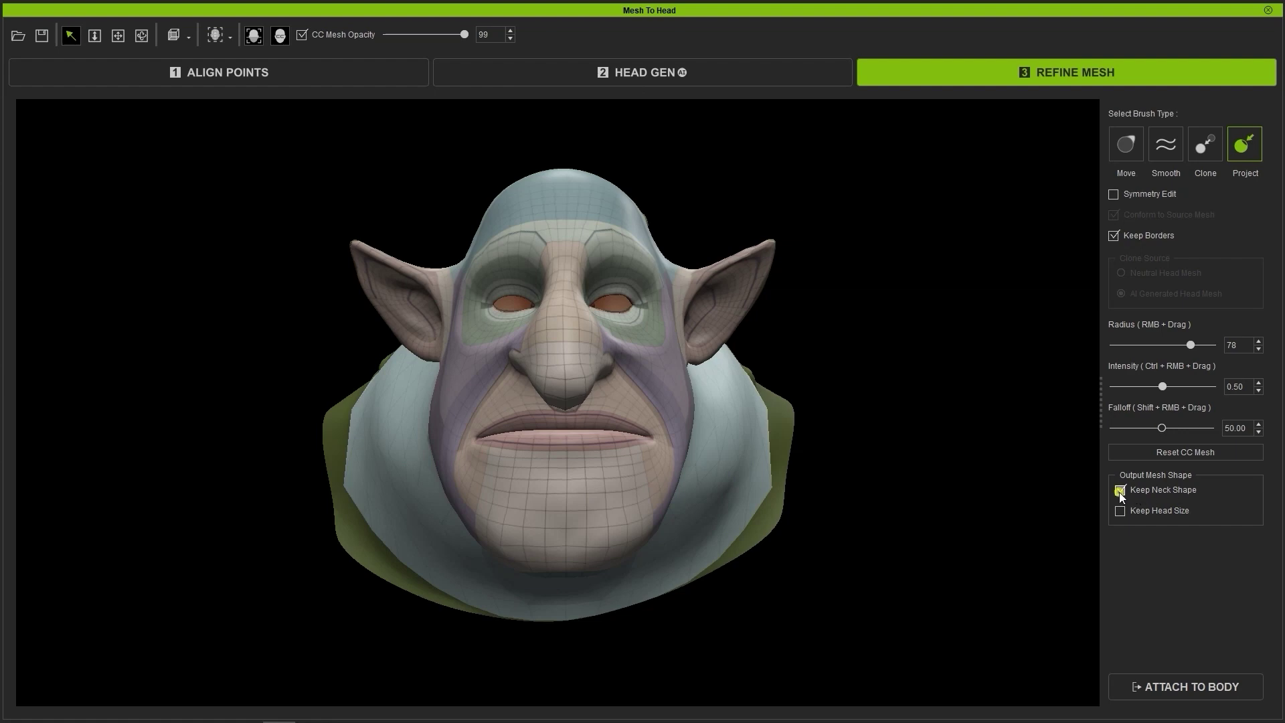
Attach the head to a male body, baking diffuse and normal from the source mesh at texture size 2048 with no mask
{"action": "left_click", "coordinate": [1214, 689]}
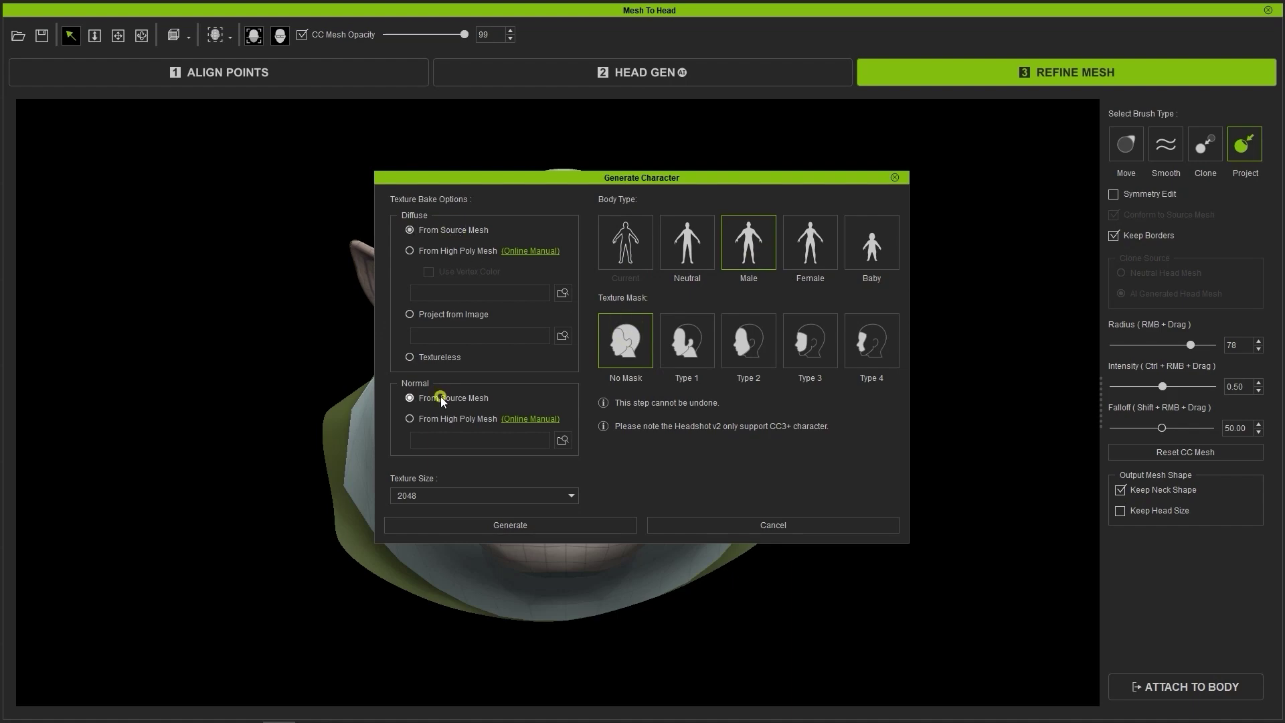
{"action": "left_click", "coordinate": [555, 525]}
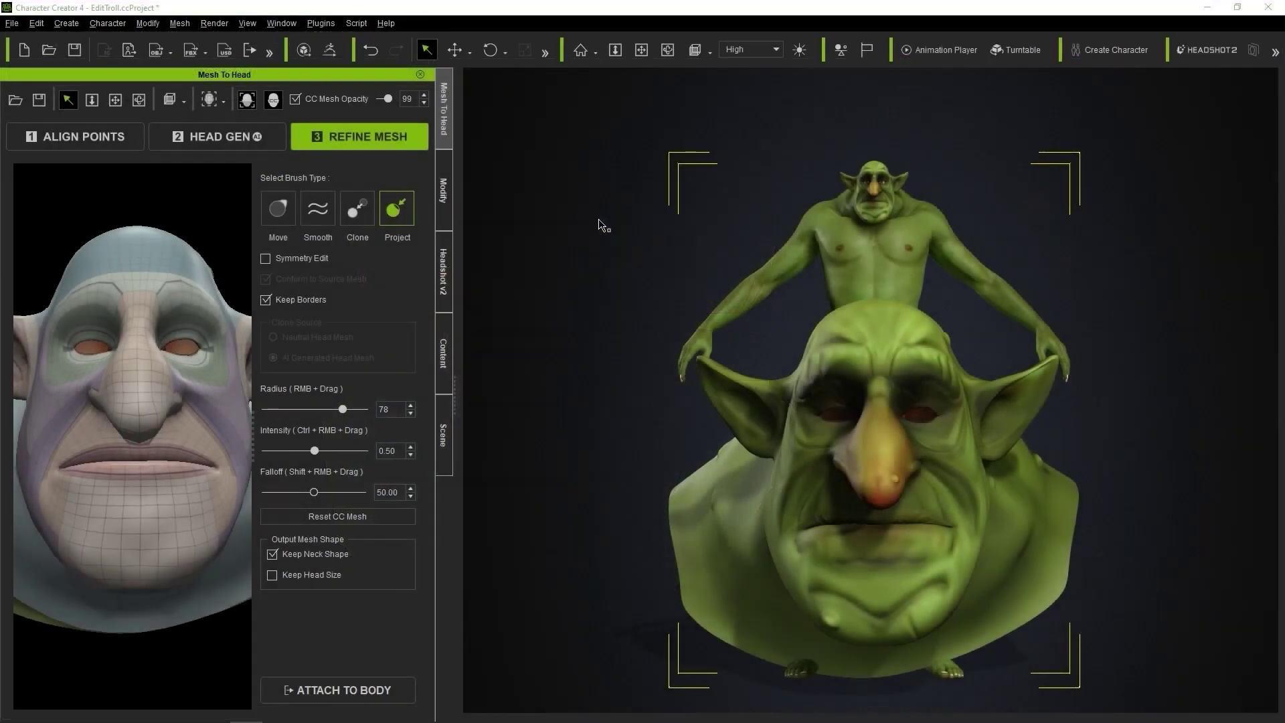
Hide the original Troll prop and open the generated character's morph controls
{"action": "left_click", "coordinate": [449, 423]}
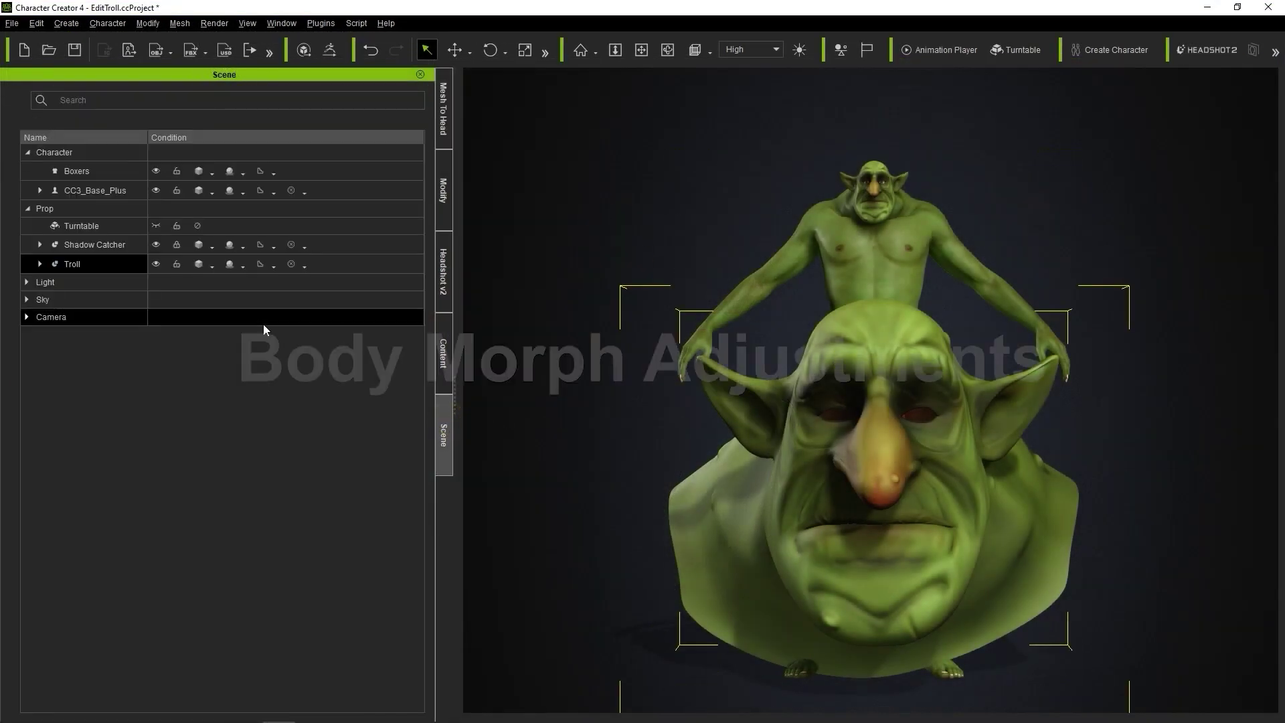
{"action": "left_click", "coordinate": [156, 263]}
{"action": "left_click", "coordinate": [832, 236]}
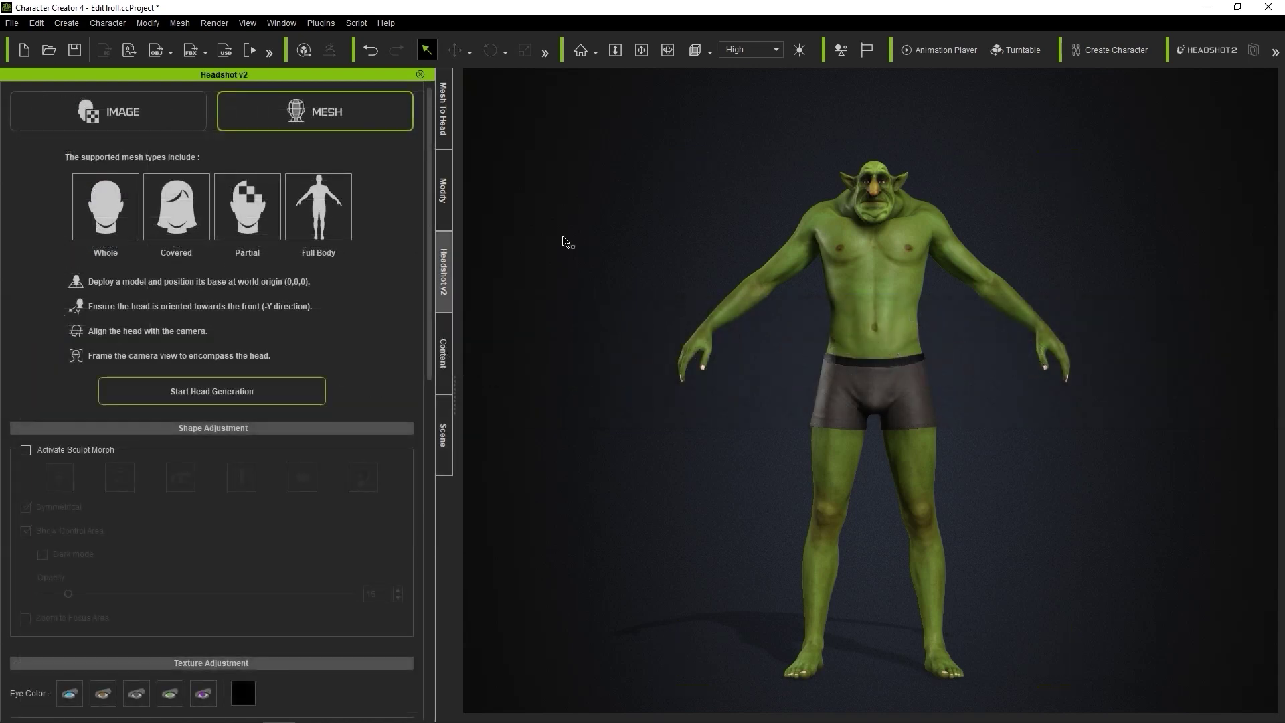
{"action": "left_click", "coordinate": [442, 194]}
{"action": "left_click", "coordinate": [65, 95]}
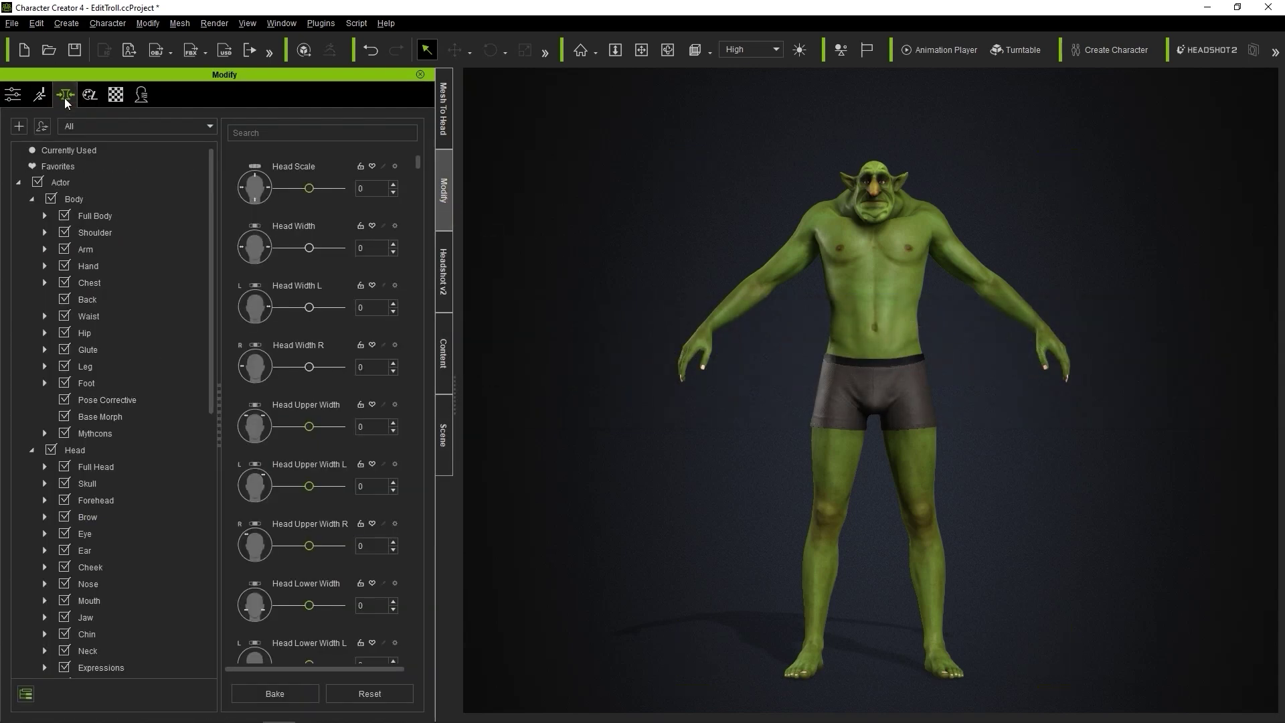
Look through the body morph categories from Shoulder to Pose Corrective
{"action": "left_click", "coordinate": [126, 232]}
{"action": "left_click", "coordinate": [129, 249]}
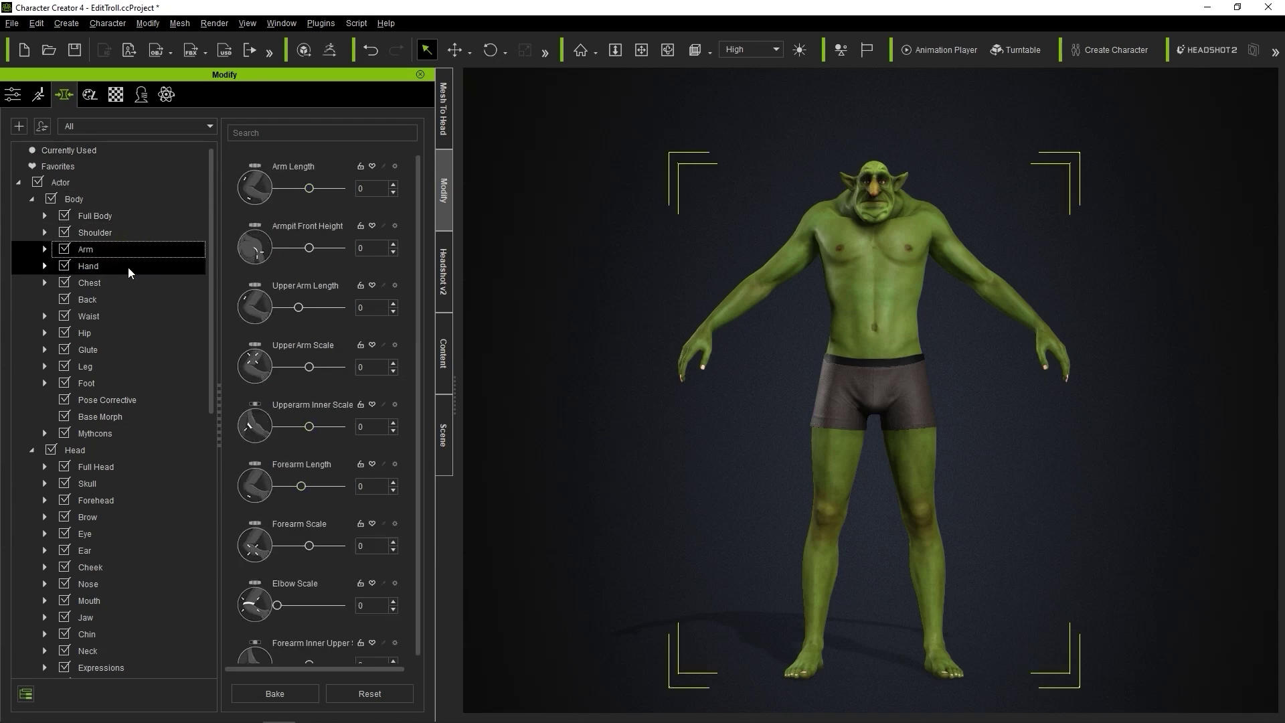
{"action": "left_click", "coordinate": [127, 267]}
{"action": "left_click", "coordinate": [126, 286]}
{"action": "left_click", "coordinate": [123, 301]}
{"action": "left_click", "coordinate": [118, 336]}
{"action": "left_click", "coordinate": [116, 352]}
{"action": "left_click", "coordinate": [114, 380]}
{"action": "left_click", "coordinate": [113, 399]}
Reshape the legs with Leg Length -48, Thigh Length 3 and Thigh Scale -100
{"action": "left_click", "coordinate": [117, 368]}
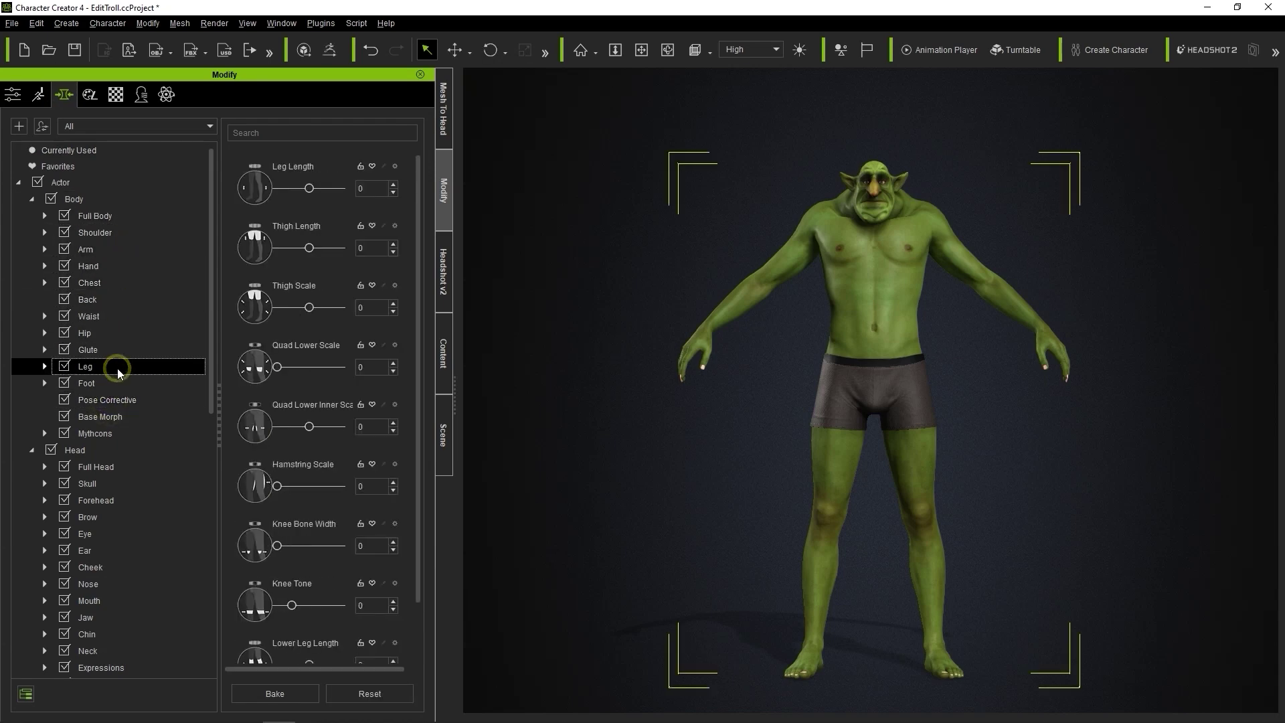
{"action": "mouse_move", "coordinate": [308, 188]}
{"action": "left_mouse_down"}
{"action": "mouse_move", "coordinate": [281, 198]}
{"action": "mouse_move", "coordinate": [291, 199]}
{"action": "left_mouse_up"}
{"action": "left_click_drag", "start_coordinate": [309, 248], "coordinate": [310, 249]}
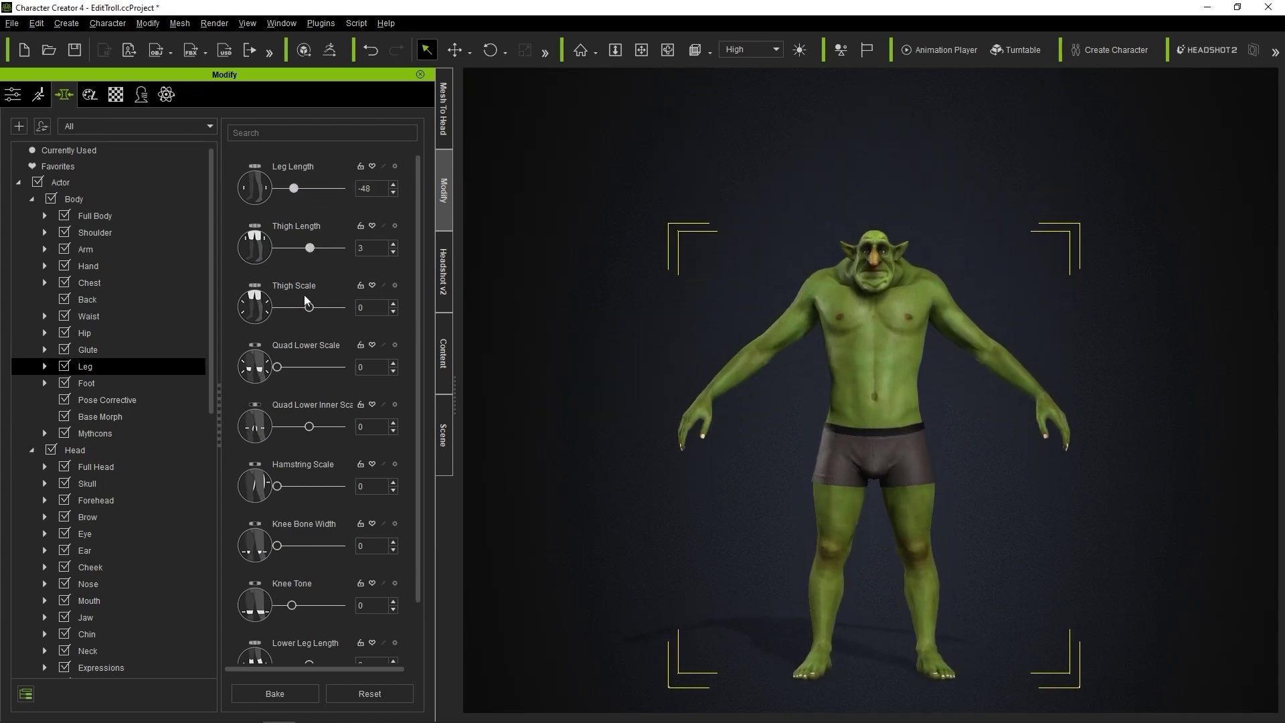
{"action": "left_click_drag", "start_coordinate": [309, 307], "coordinate": [277, 307]}
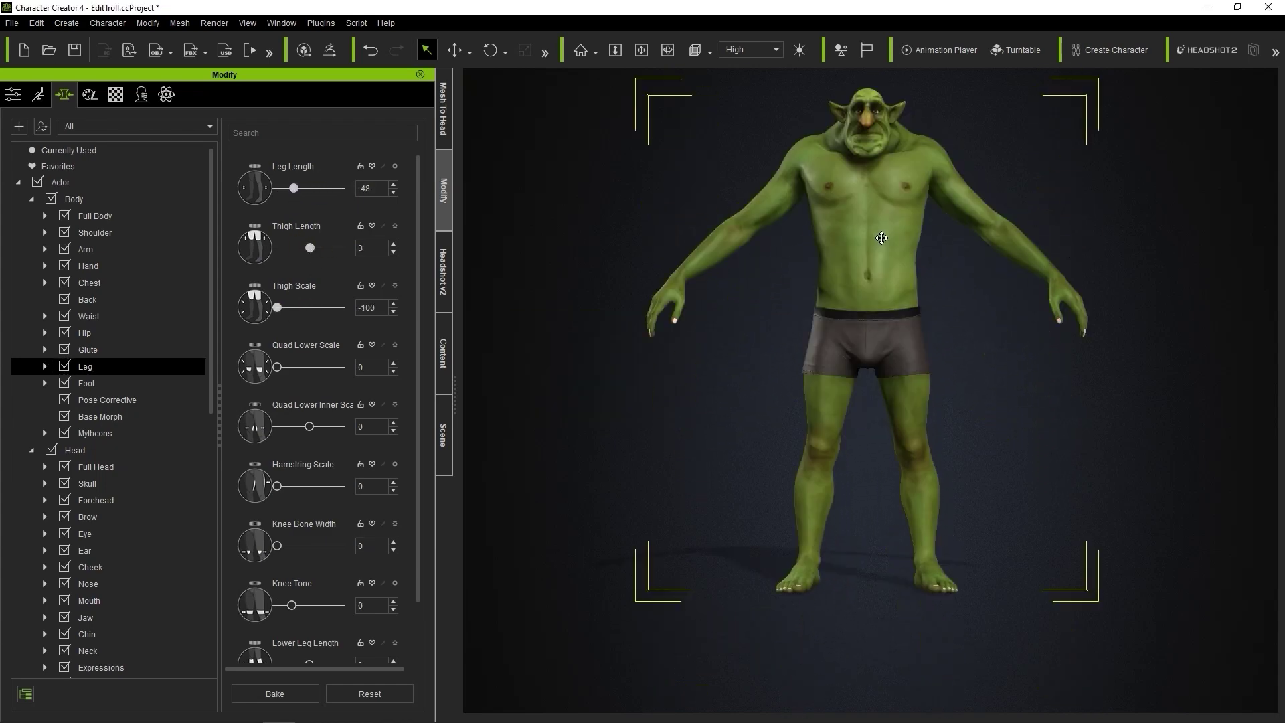
Enlarge the feet to a Foot Scale of 73
{"action": "scroll", "coordinate": [284, 371], "scroll_direction": "down", "scroll_amount": 5}
{"action": "left_click", "coordinate": [86, 382]}
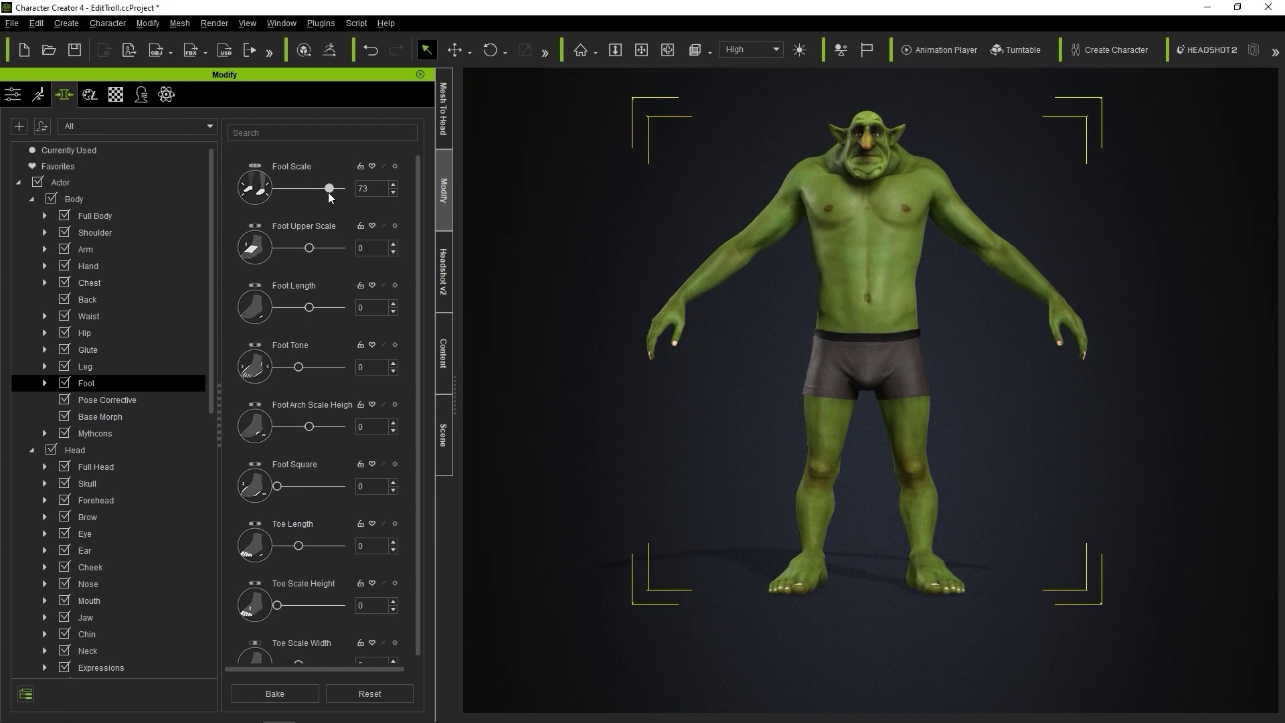
{"action": "left_click", "coordinate": [107, 400]}
Shorten the arms to an Arm Length of -40
{"action": "left_click", "coordinate": [95, 232]}
{"action": "left_click", "coordinate": [107, 250]}
{"action": "left_click_drag", "start_coordinate": [299, 188], "coordinate": [276, 190]}
{"action": "scroll", "coordinate": [288, 629], "scroll_direction": "down", "scroll_amount": 2}
{"action": "left_click", "coordinate": [150, 300]}
{"action": "left_click", "coordinate": [150, 280]}
{"action": "left_click_drag", "start_coordinate": [299, 248], "coordinate": [275, 248]}
{"action": "left_click_drag", "start_coordinate": [299, 307], "coordinate": [308, 309]}
{"action": "left_click_drag", "start_coordinate": [299, 366], "coordinate": [290, 368]}
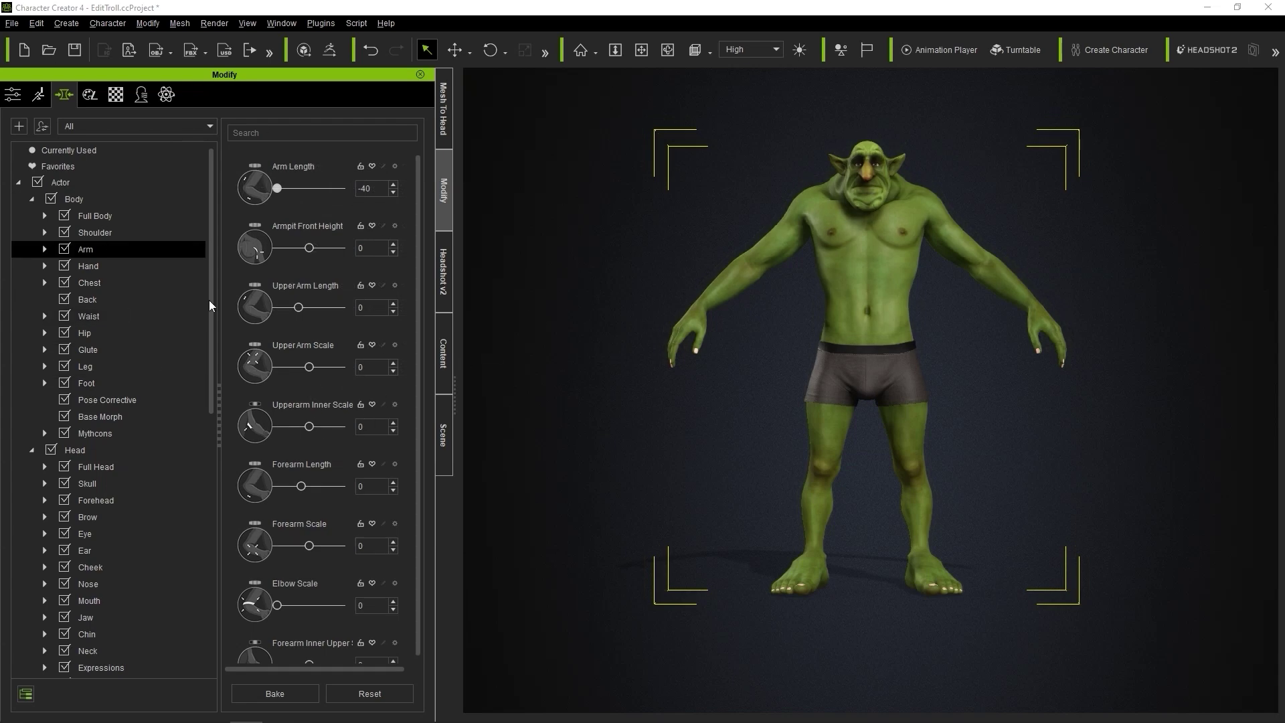
Start Proportion editing on the character and scale down the lower spine bone to shorten the torso
{"action": "left_click", "coordinate": [13, 94]}
{"action": "scroll", "coordinate": [100, 268], "scroll_direction": "down", "scroll_amount": 4}
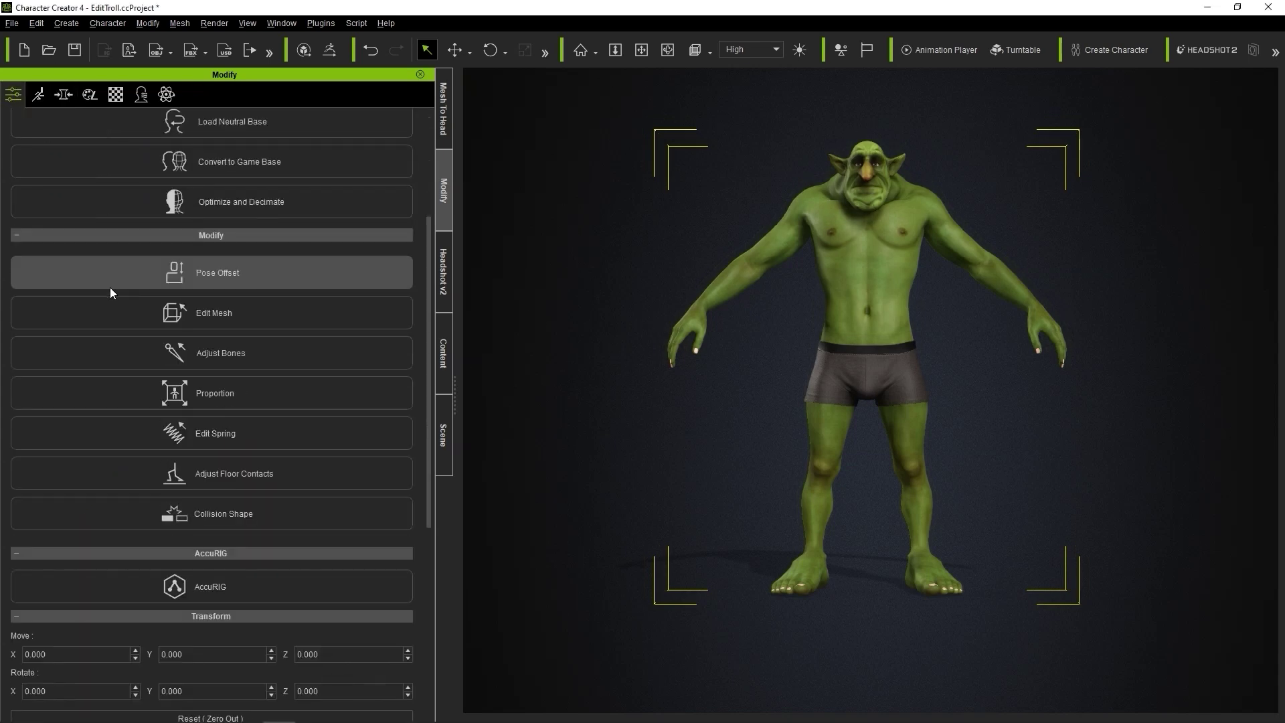
{"action": "scroll", "coordinate": [110, 287], "scroll_direction": "down", "scroll_amount": 1}
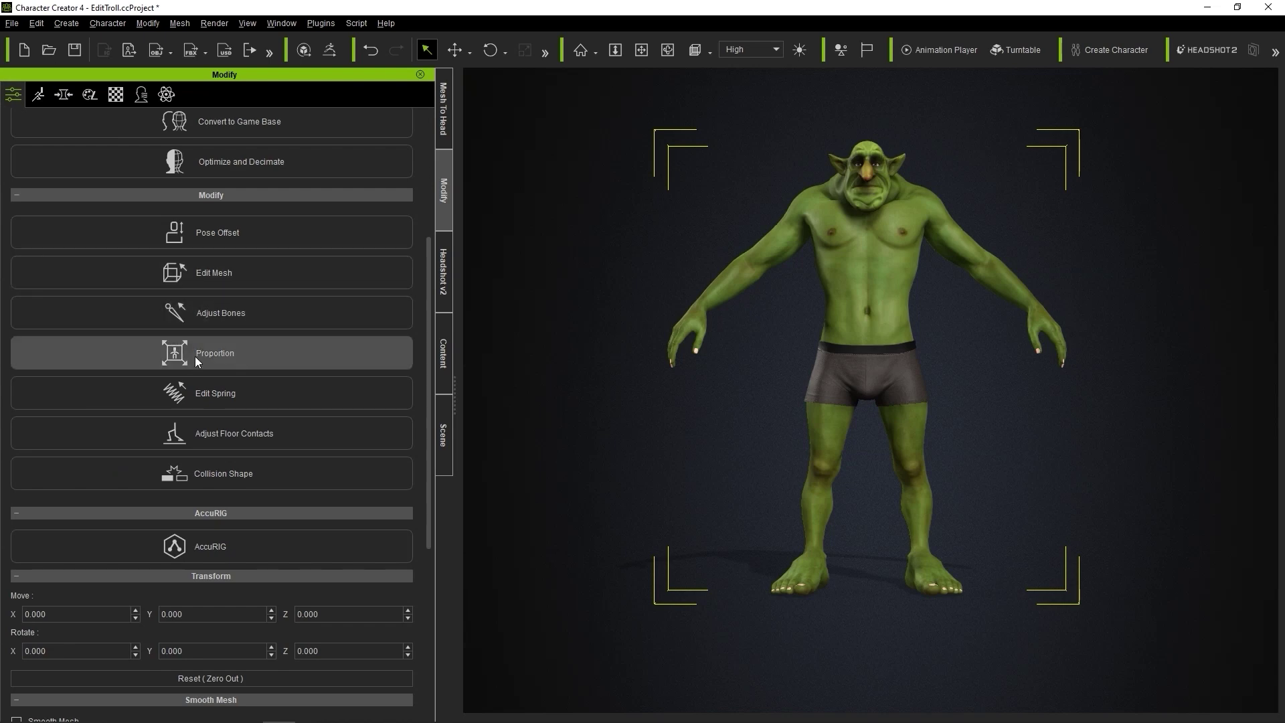
{"action": "left_click", "coordinate": [236, 355]}
{"action": "scroll", "coordinate": [844, 210], "scroll_direction": "up", "scroll_amount": 3}
{"action": "middle_click_drag", "start_coordinate": [884, 262], "coordinate": [885, 331]}
{"action": "left_click", "coordinate": [866, 326]}
{"action": "left_click", "coordinate": [524, 52]}
{"action": "left_click_drag", "start_coordinate": [865, 238], "coordinate": [865, 286]}
{"action": "left_click", "coordinate": [866, 356]}
Shorten both arms by scaling down the upper arm and forearm bones along their length
{"action": "left_click", "coordinate": [726, 206]}
{"action": "left_click_drag", "start_coordinate": [674, 207], "coordinate": [694, 227]}
{"action": "left_click_drag", "start_coordinate": [580, 208], "coordinate": [606, 221]}
{"action": "left_click", "coordinate": [596, 209]}
{"action": "left_click", "coordinate": [990, 208]}
{"action": "left_click_drag", "start_coordinate": [1057, 208], "coordinate": [1030, 212]}
{"action": "left_click", "coordinate": [1073, 210]}
{"action": "left_click_drag", "start_coordinate": [1140, 209], "coordinate": [1111, 210]}
Shorten both legs by scaling the thigh bones to about 61 and the shin bones to about 56 in Y, and finish Proportion editing
{"action": "middle_click_drag", "start_coordinate": [1078, 287], "coordinate": [1058, 175]}
{"action": "left_click", "coordinate": [888, 341]}
{"action": "left_click_drag", "start_coordinate": [889, 402], "coordinate": [889, 392]}
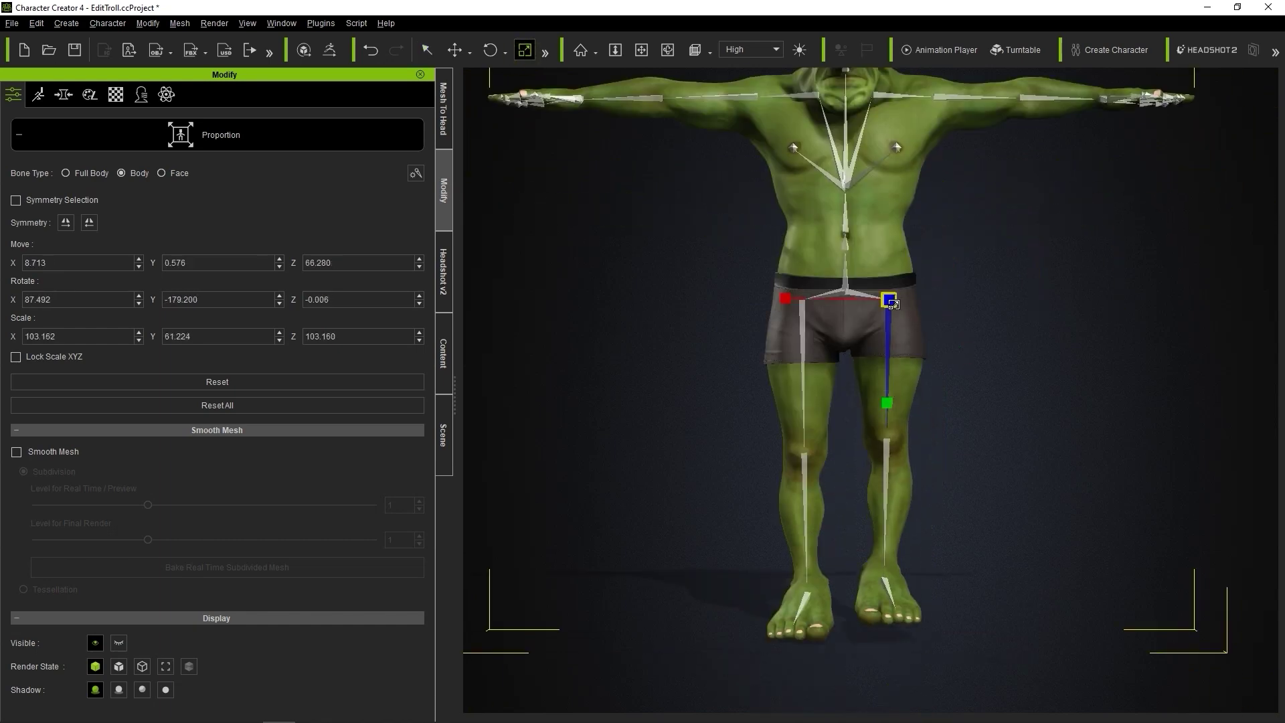
{"action": "left_click", "coordinate": [803, 341]}
{"action": "left_click_drag", "start_coordinate": [803, 403], "coordinate": [802, 393]}
{"action": "left_click", "coordinate": [804, 476]}
{"action": "left_click", "coordinate": [888, 480]}
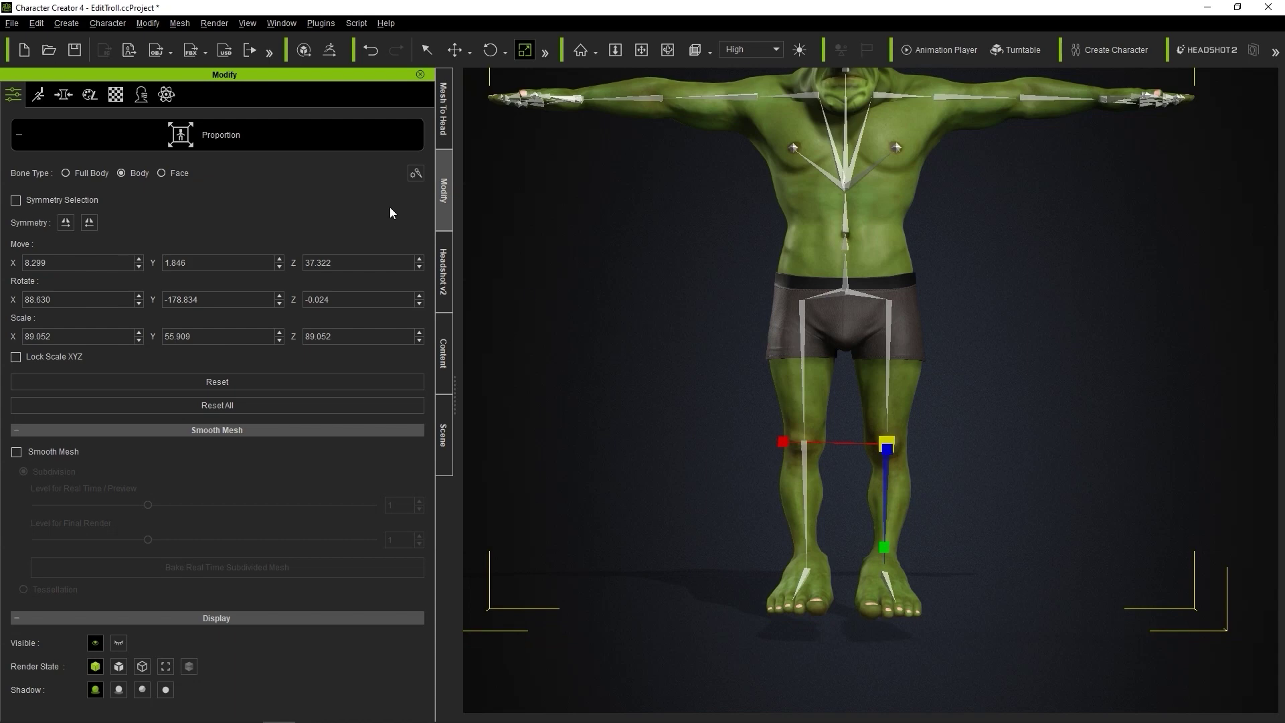
{"action": "left_click", "coordinate": [299, 140]}
Inspect the reproportioned body from several angles and examine the fingers and nails of one hand up close
{"action": "scroll", "coordinate": [848, 314], "scroll_direction": "down", "scroll_amount": 1}
{"action": "middle_click_drag", "start_coordinate": [849, 321], "coordinate": [864, 387]}
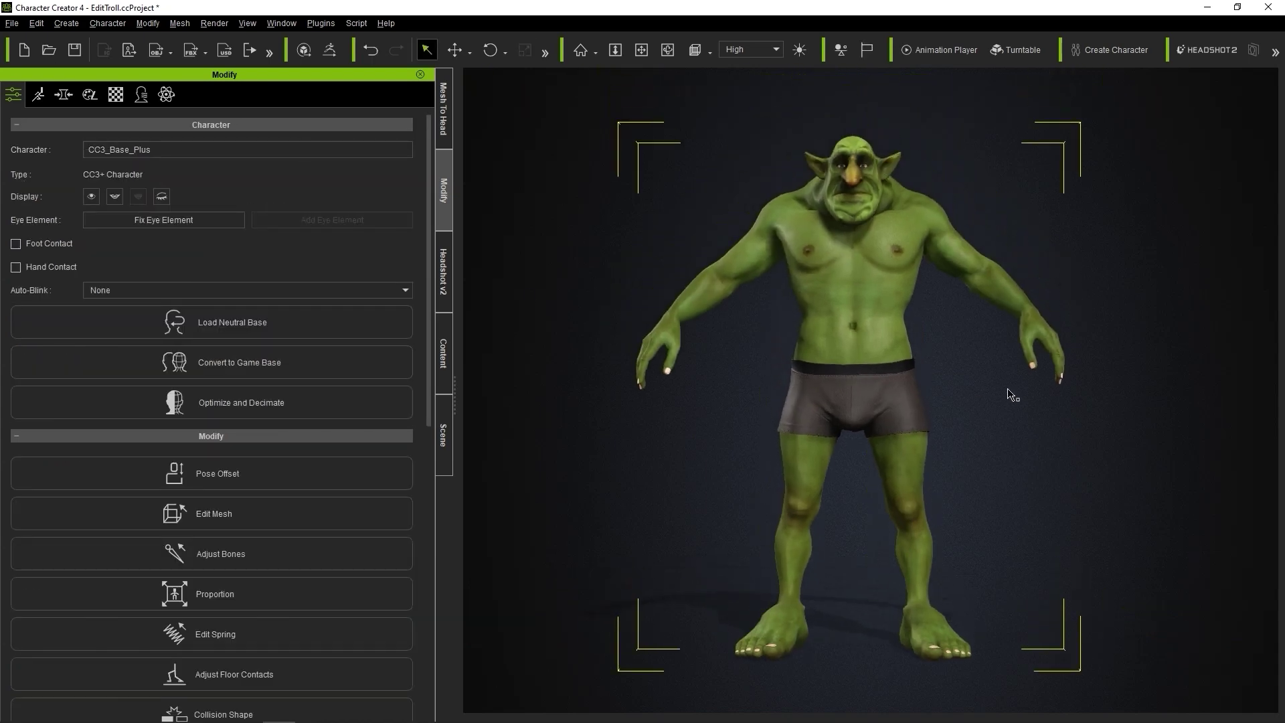
{"action": "right_click_drag", "start_coordinate": [1010, 392], "coordinate": [1086, 400]}
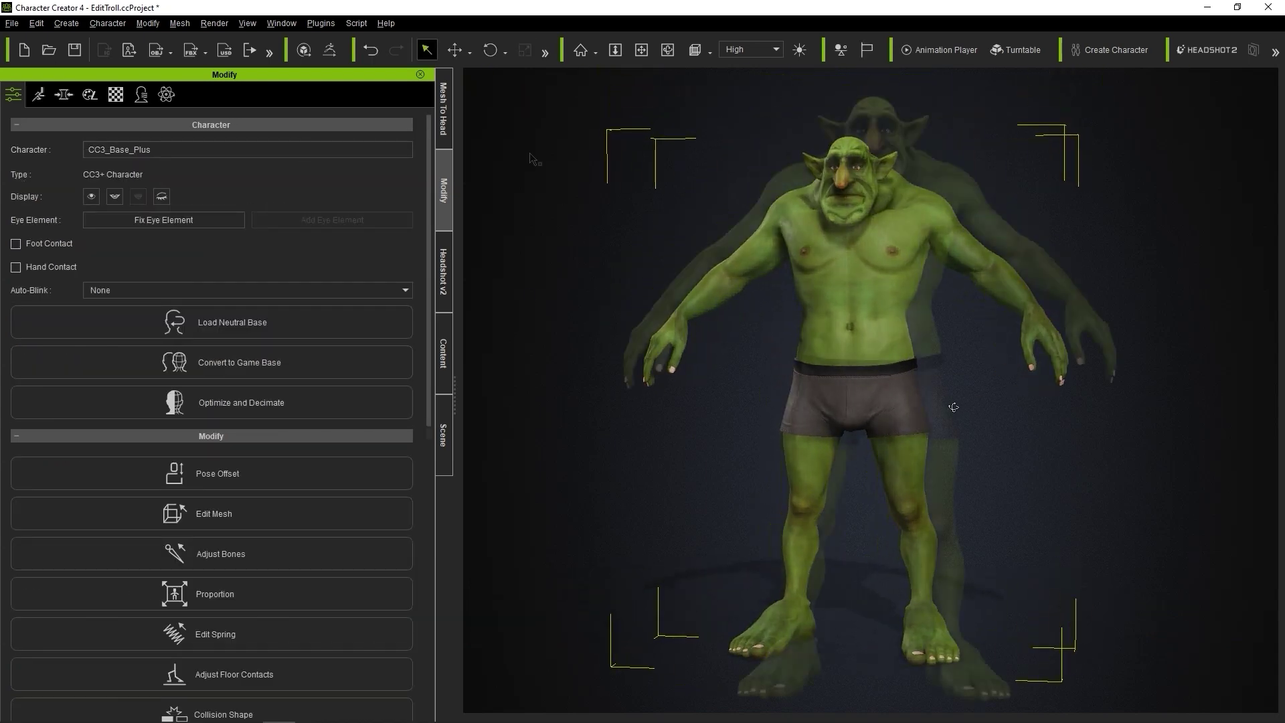
{"action": "scroll", "coordinate": [613, 328], "scroll_direction": "up", "scroll_amount": 3}
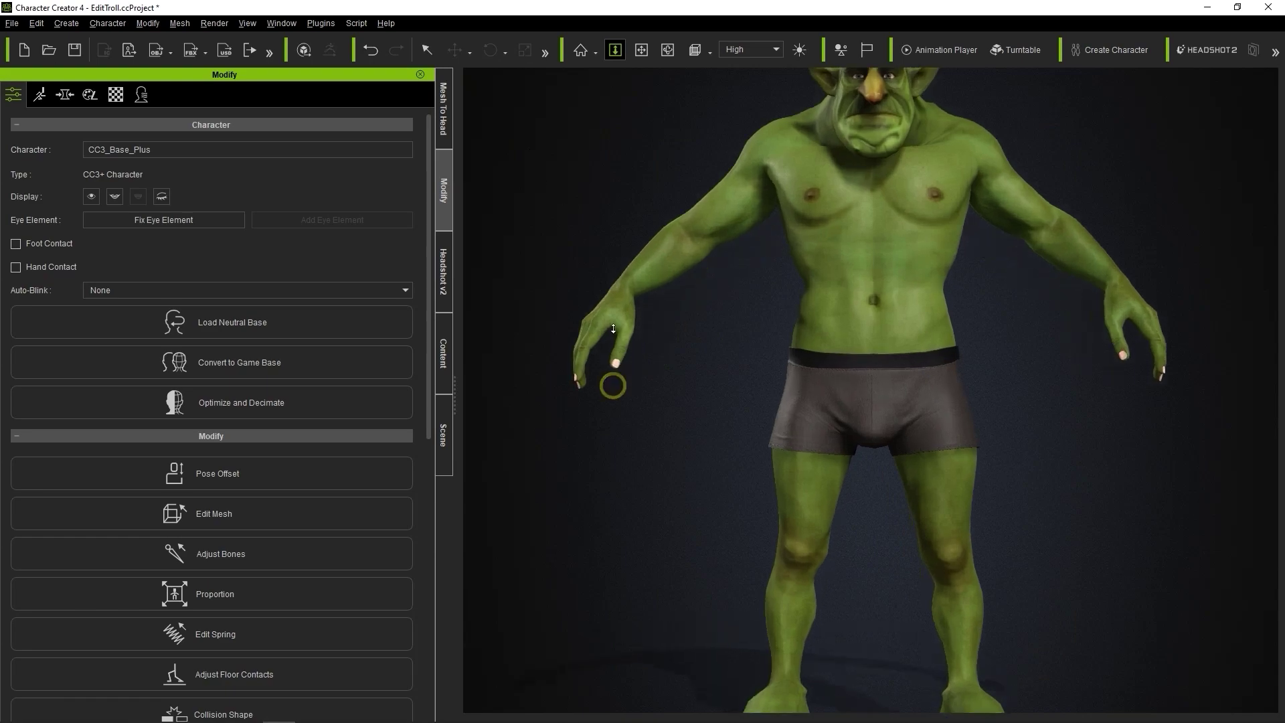
{"action": "left_click_drag", "start_coordinate": [613, 329], "coordinate": [627, 208]}
{"action": "middle_click_drag", "start_coordinate": [627, 208], "coordinate": [875, 241]}
{"action": "right_click_drag", "start_coordinate": [875, 241], "coordinate": [1013, 224]}
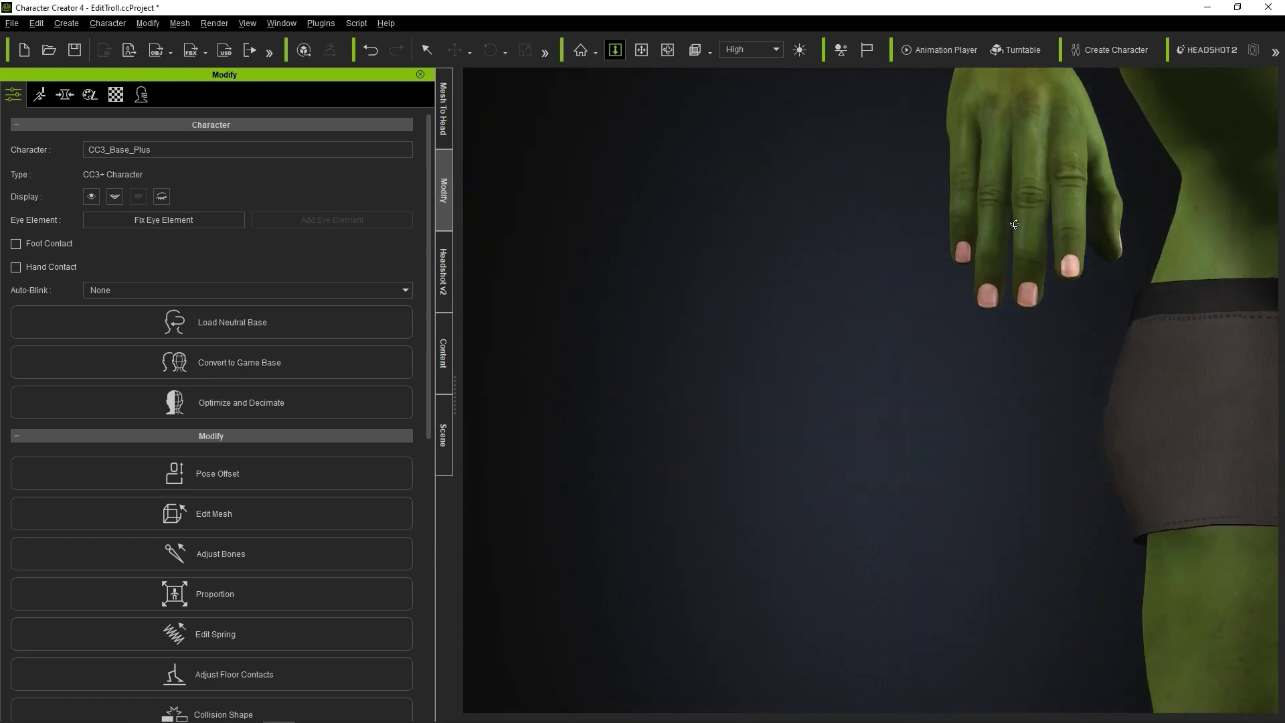
{"action": "middle_click_drag", "start_coordinate": [1013, 224], "coordinate": [859, 404]}
{"action": "left_click_drag", "start_coordinate": [859, 405], "coordinate": [858, 339]}
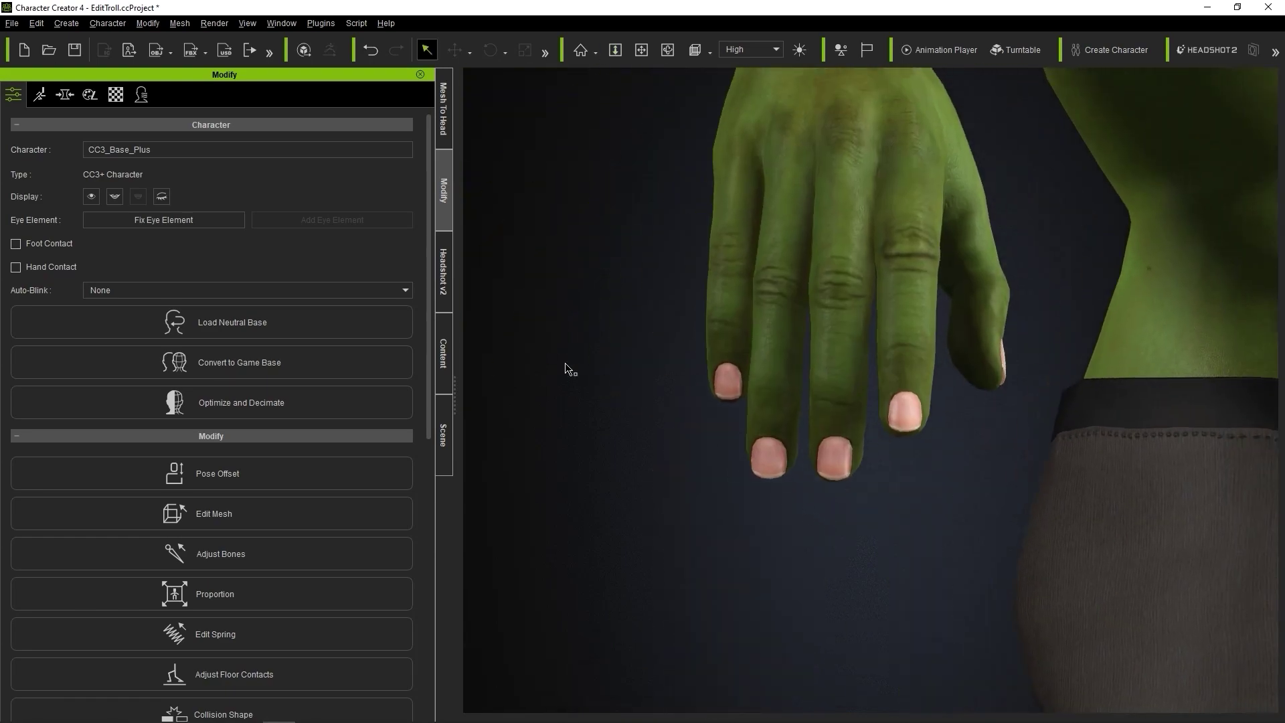
Apply the Spear nail preset from the Actor Nail content to the character's hand
{"action": "left_click", "coordinate": [443, 352]}
{"action": "left_click", "coordinate": [82, 423]}
{"action": "scroll", "coordinate": [413, 295], "scroll_direction": "down", "scroll_amount": 4}
{"action": "left_click", "coordinate": [303, 375]}
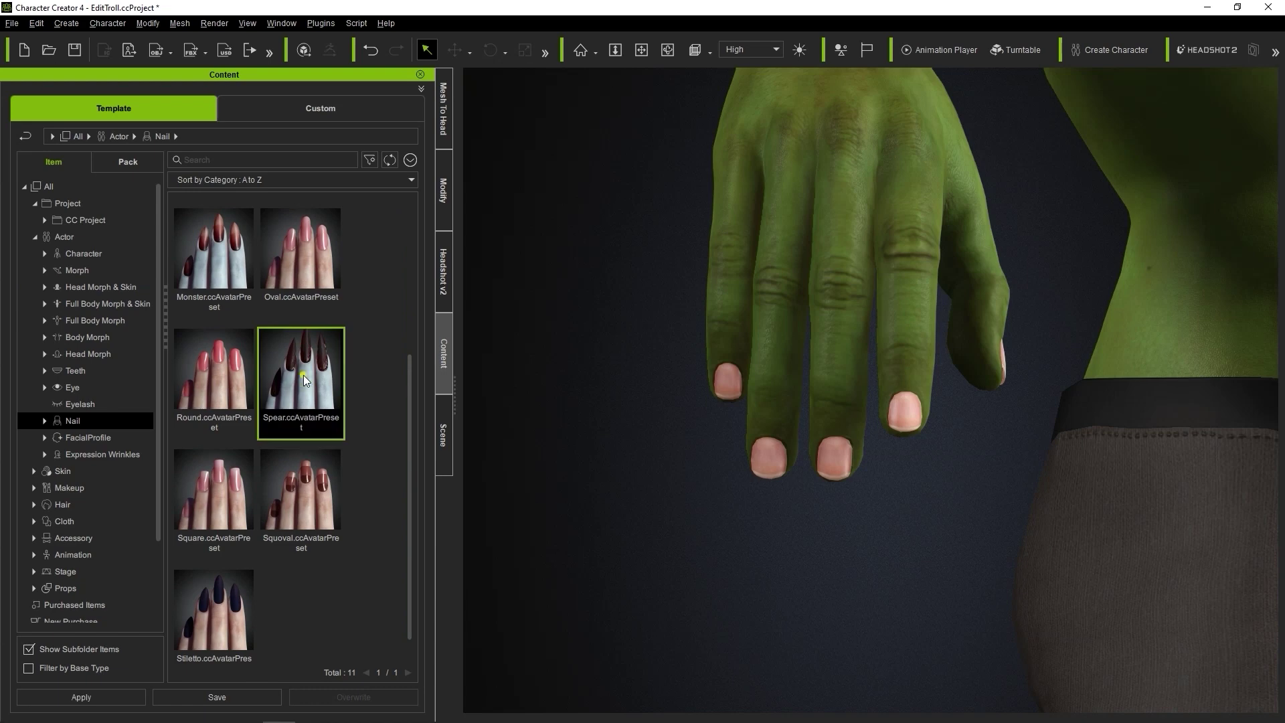
{"action": "left_click_drag", "start_coordinate": [304, 375], "coordinate": [788, 334]}
{"action": "left_click", "coordinate": [589, 381]}
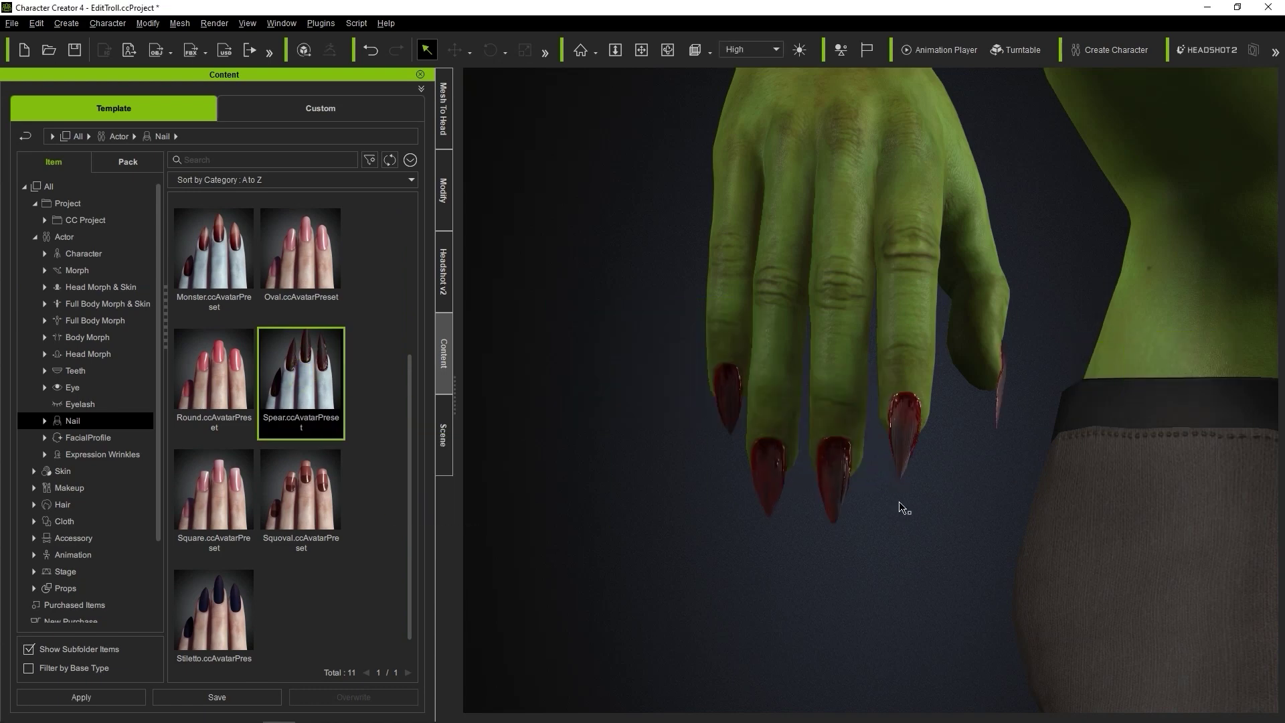
Filter the character's morph sliders by "nail" and lower the Nail Almond morph to about the middle of its range
{"action": "left_click", "coordinate": [443, 191]}
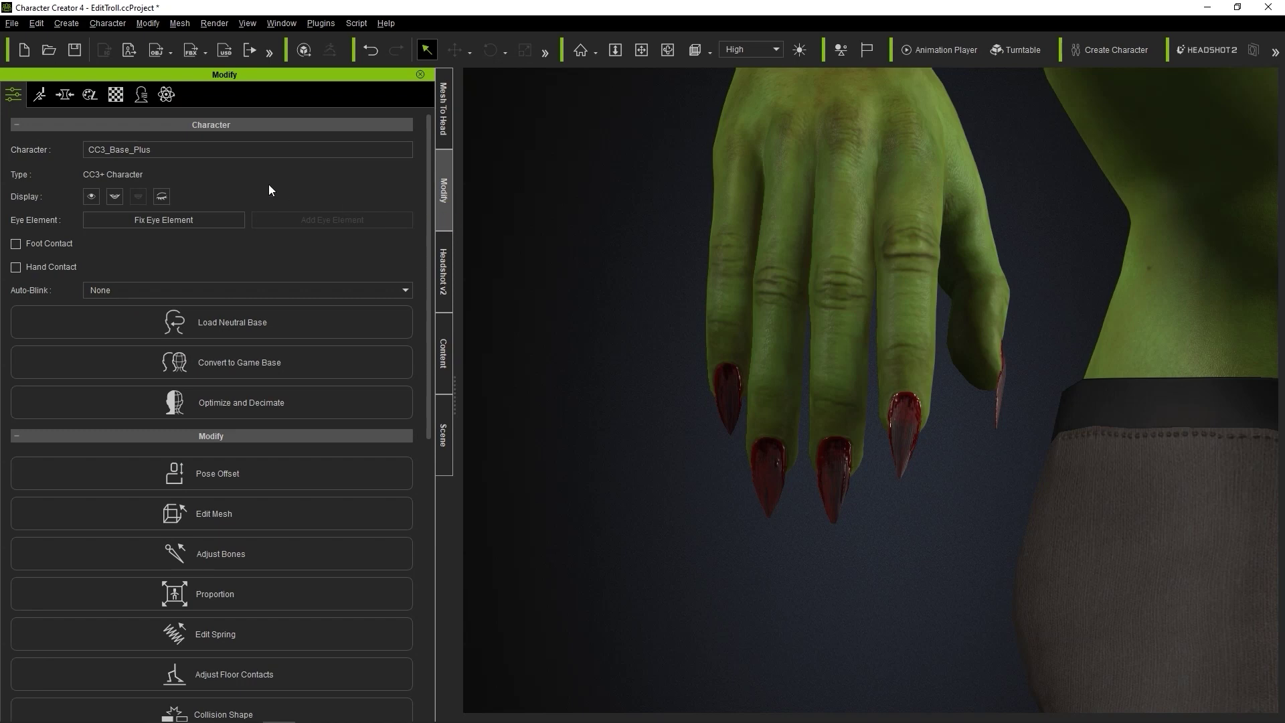
{"action": "left_click", "coordinate": [63, 96]}
{"action": "left_click", "coordinate": [276, 131]}
{"action": "type", "text": "nail"}
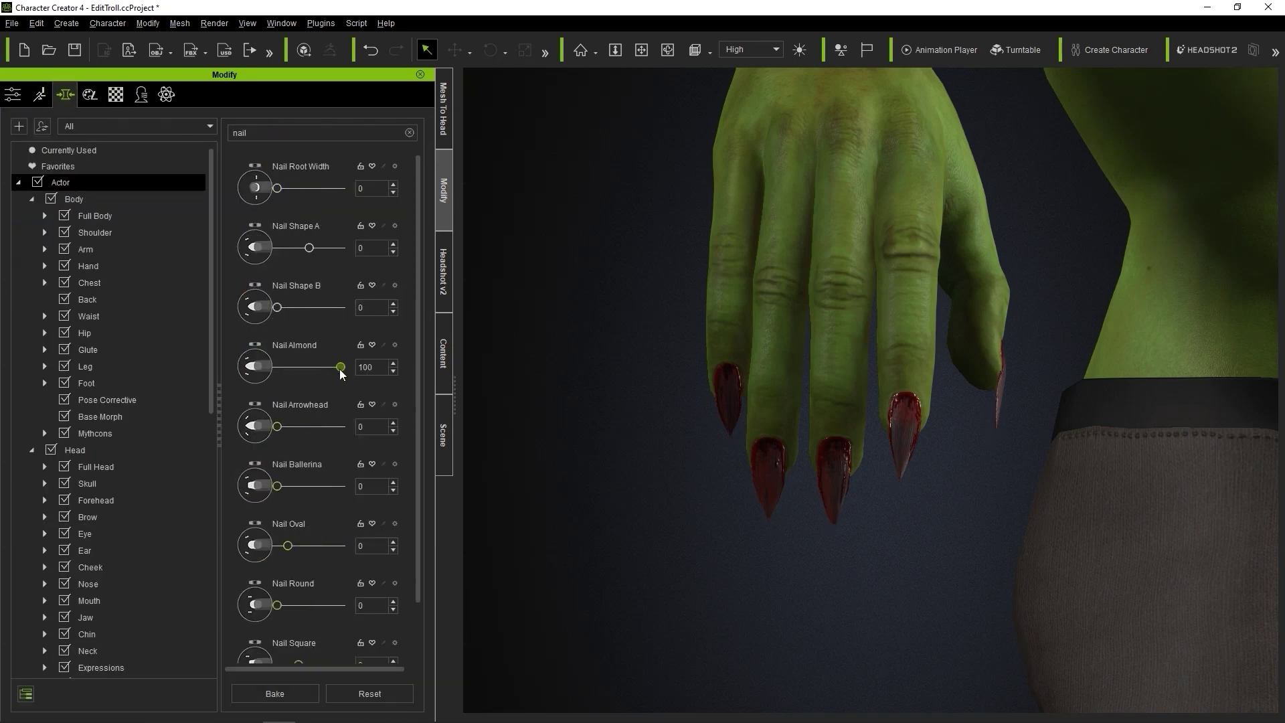
{"action": "left_click_drag", "start_coordinate": [340, 368], "coordinate": [308, 362]}
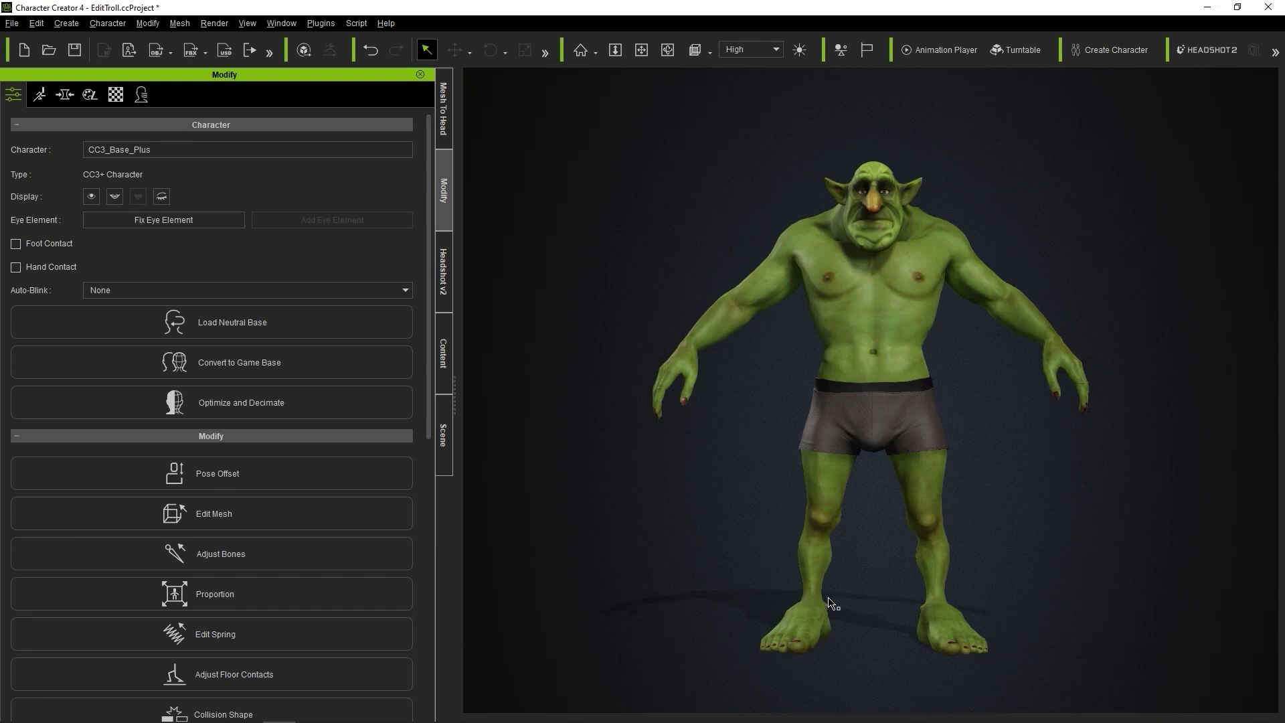
Preview the character's movement with the Walk_M_Toon motion in the Animation Player
{"action": "left_click", "coordinate": [940, 50]}
{"action": "left_click", "coordinate": [965, 702]}
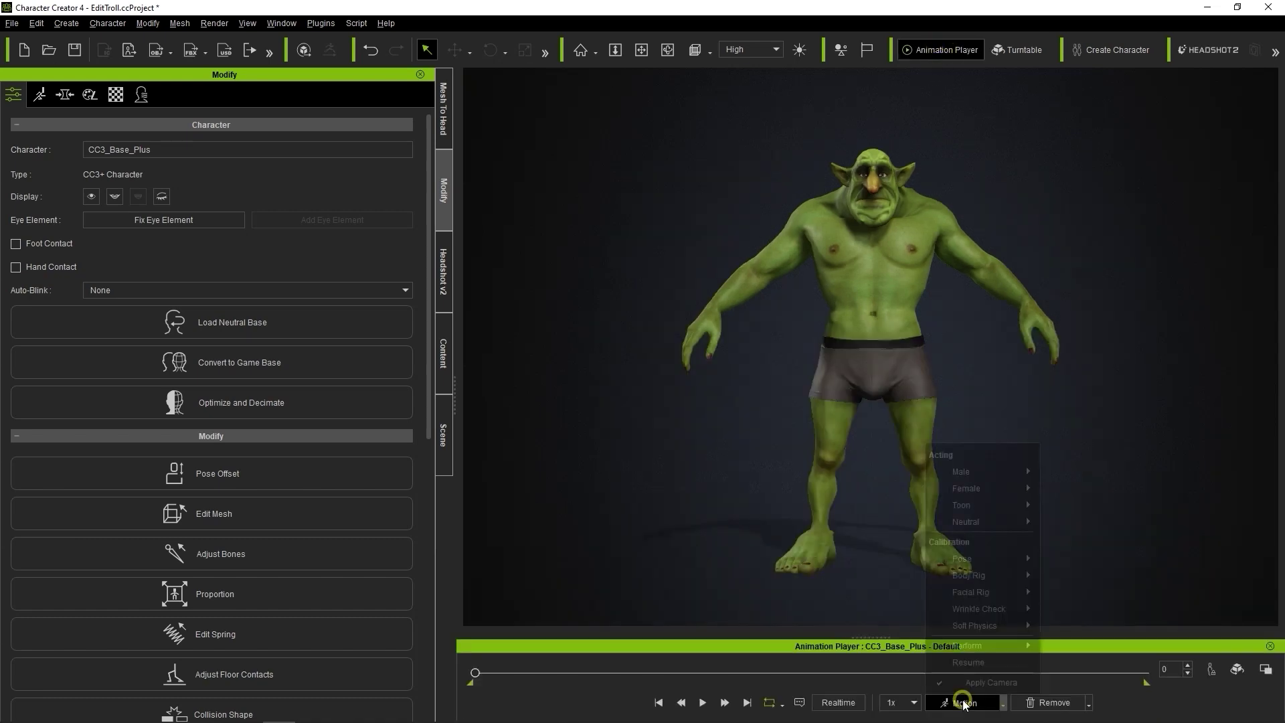
{"action": "mouse_move", "coordinate": [977, 504]}
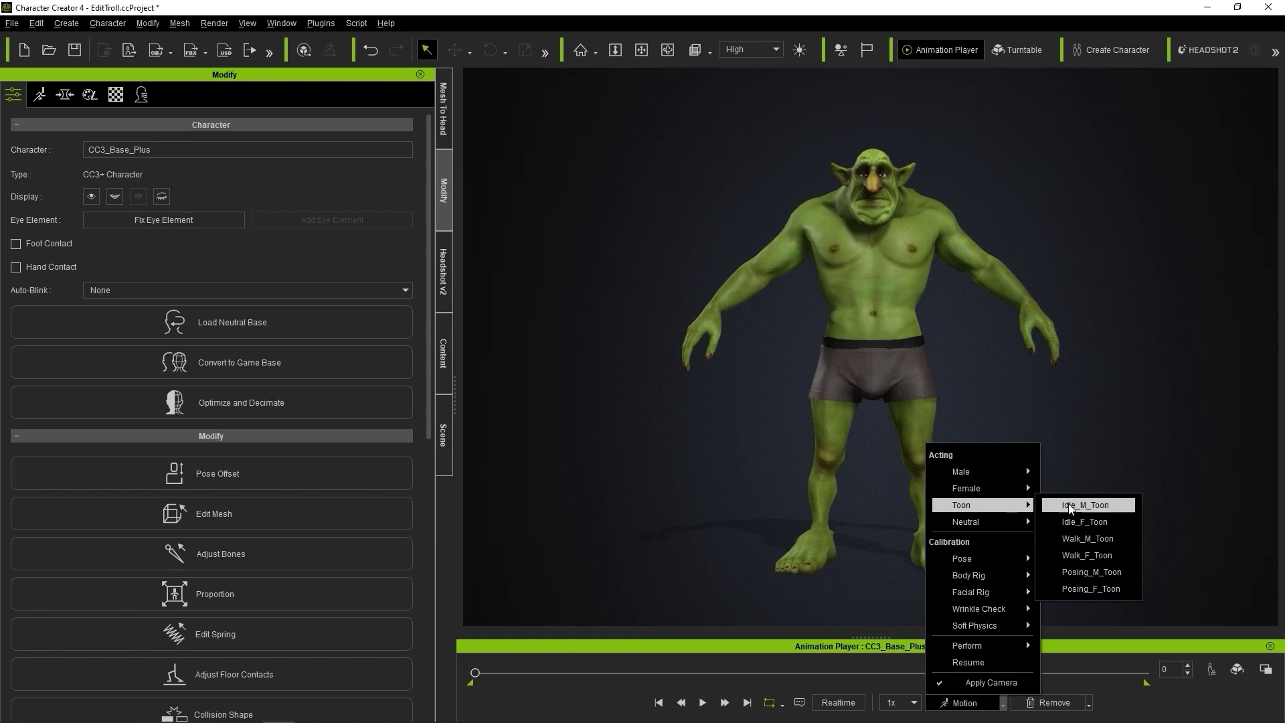
{"action": "left_click", "coordinate": [1108, 540]}
{"action": "left_click", "coordinate": [702, 703]}
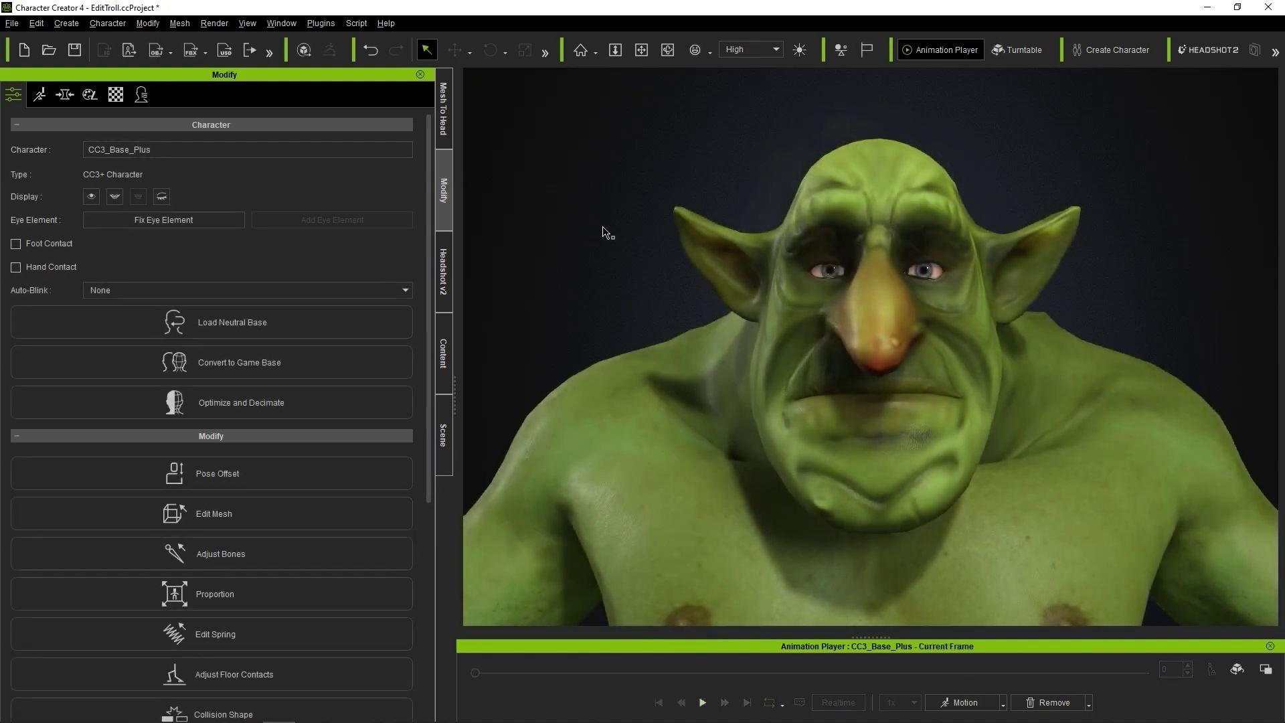
Open the facial editor and test the troll's mouth and eye-area muscles, clearing each deformation
{"action": "left_click", "coordinate": [41, 96]}
{"action": "left_click", "coordinate": [278, 245]}
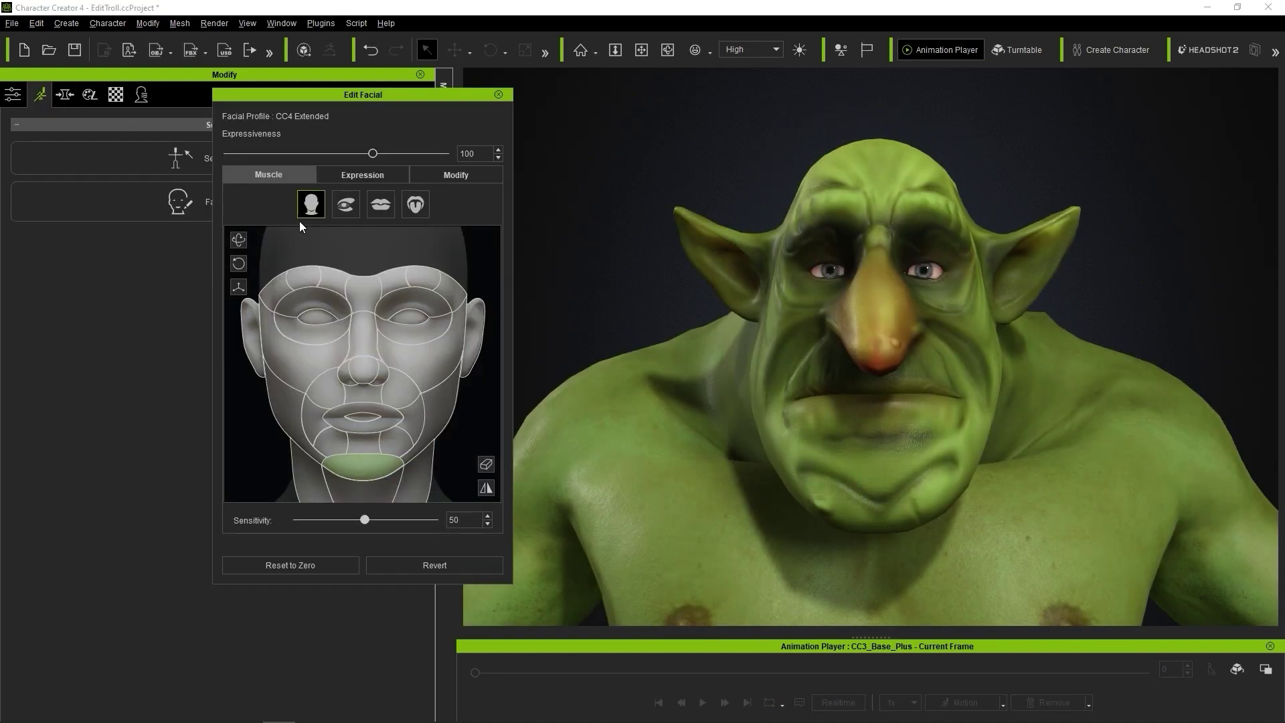
{"action": "left_click_drag", "start_coordinate": [362, 94], "coordinate": [374, 55]}
{"action": "mouse_move", "coordinate": [499, 355]}
{"action": "left_mouse_down"}
{"action": "mouse_move", "coordinate": [499, 379]}
{"action": "mouse_move", "coordinate": [480, 324]}
{"action": "mouse_move", "coordinate": [487, 402]}
{"action": "mouse_move", "coordinate": [483, 338]}
{"action": "left_mouse_up"}
{"action": "left_click", "coordinate": [397, 368]}
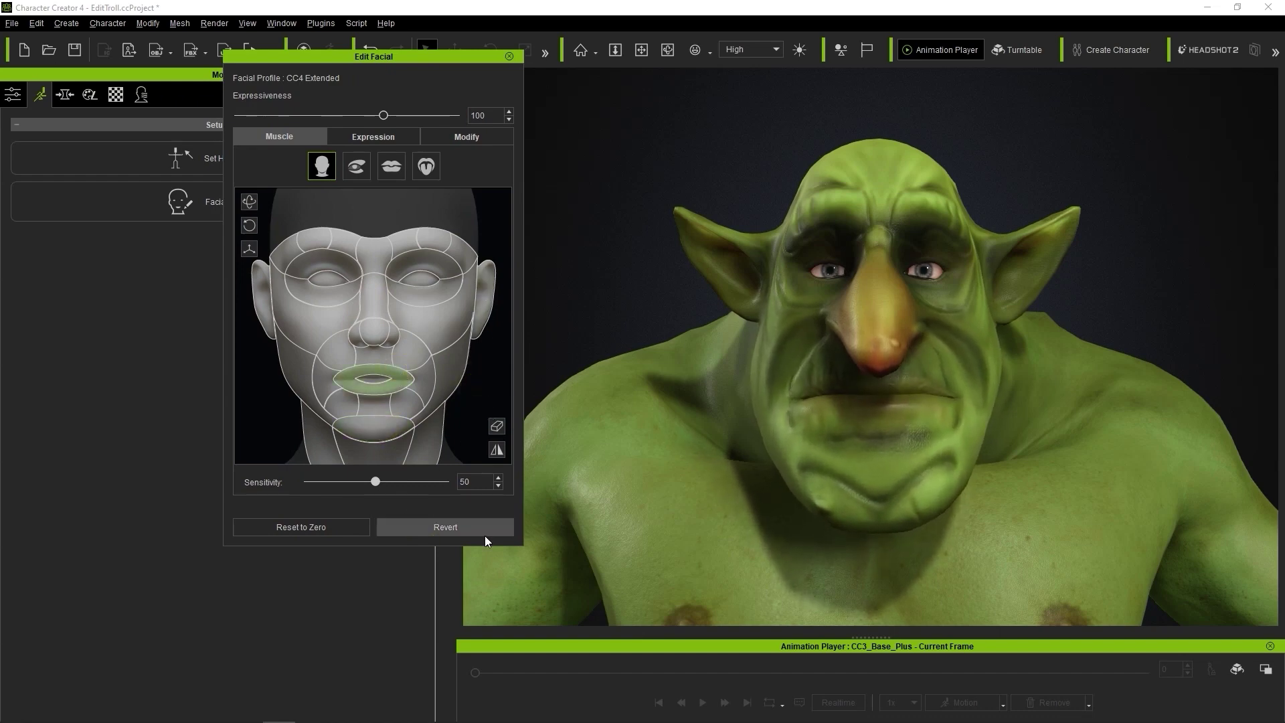
{"action": "left_click", "coordinate": [483, 532]}
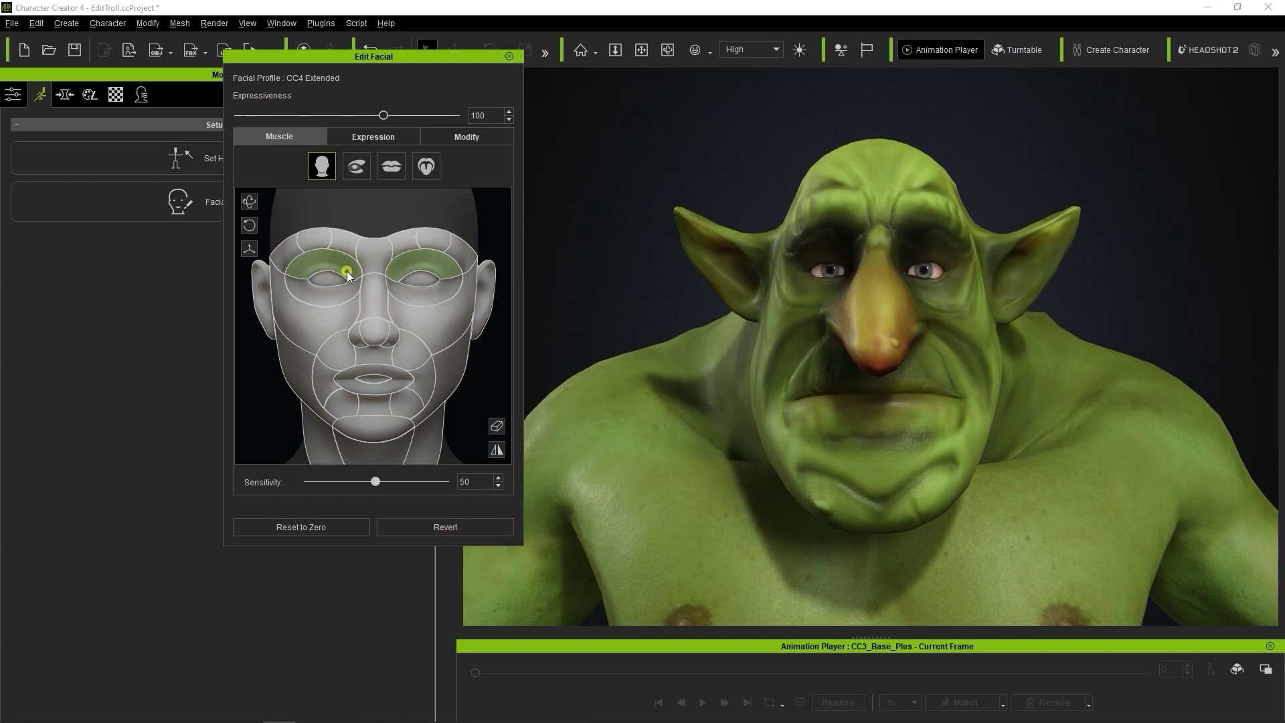
{"action": "left_click_drag", "start_coordinate": [372, 259], "coordinate": [487, 422]}
{"action": "left_click", "coordinate": [489, 426]}
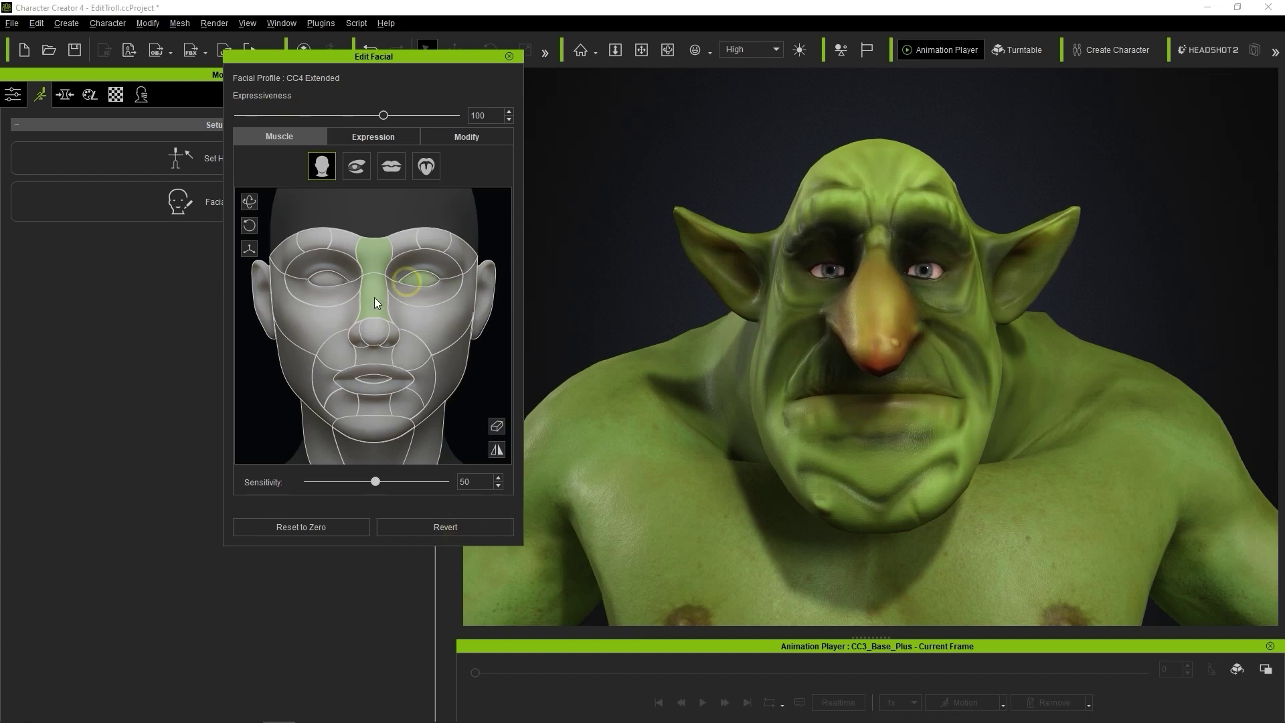